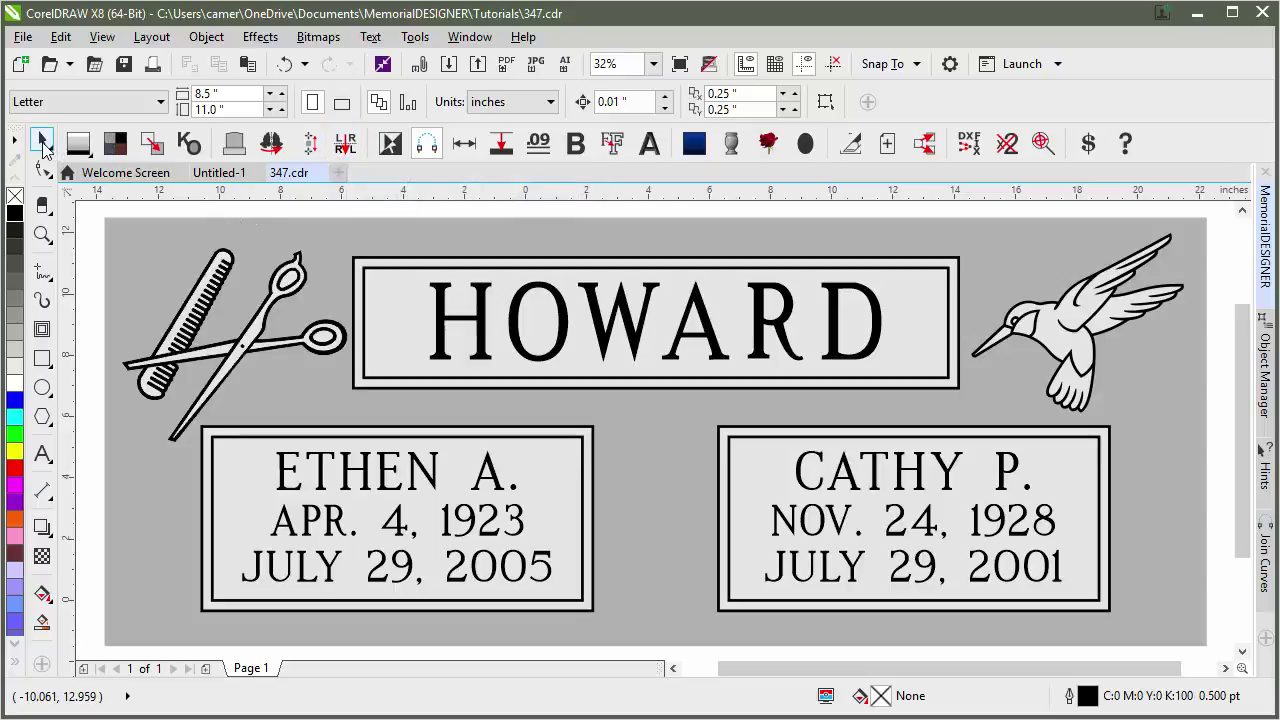
Step: Mirror the entire memorial layout horizontally while keeping its lettering readable, using undo and redo to compare it with the original
double_click(42, 144)
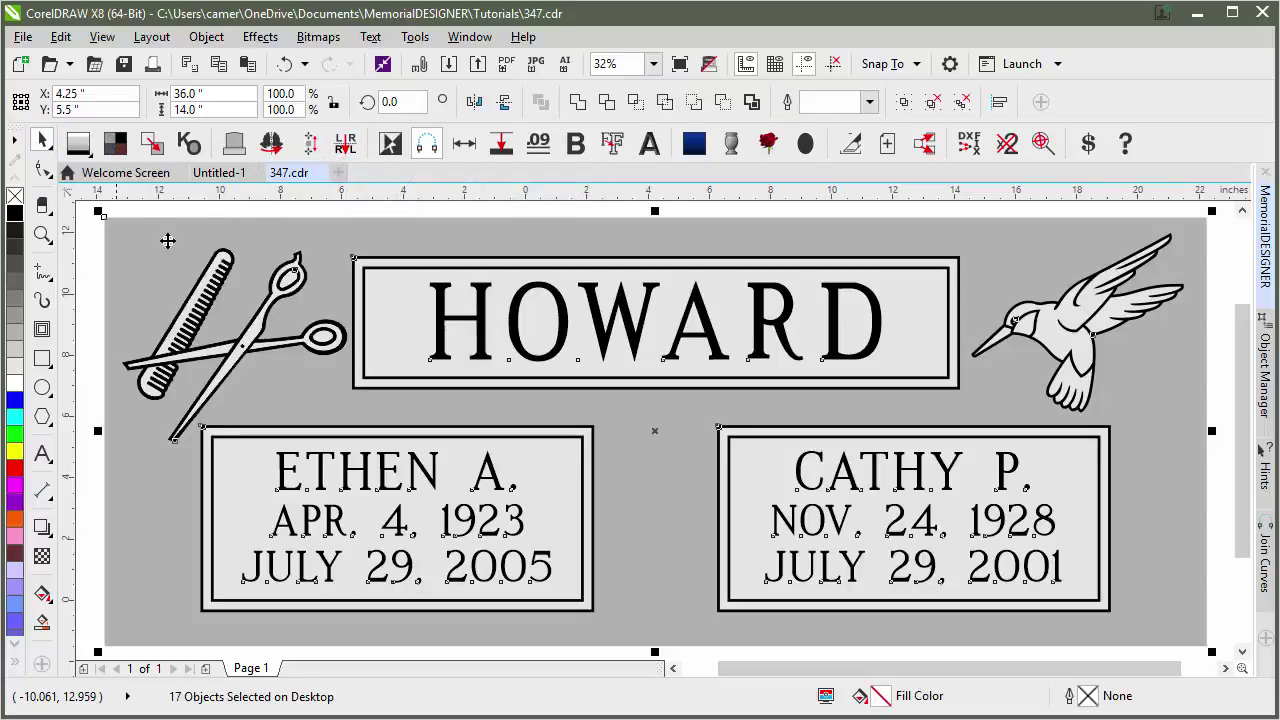
click(347, 148)
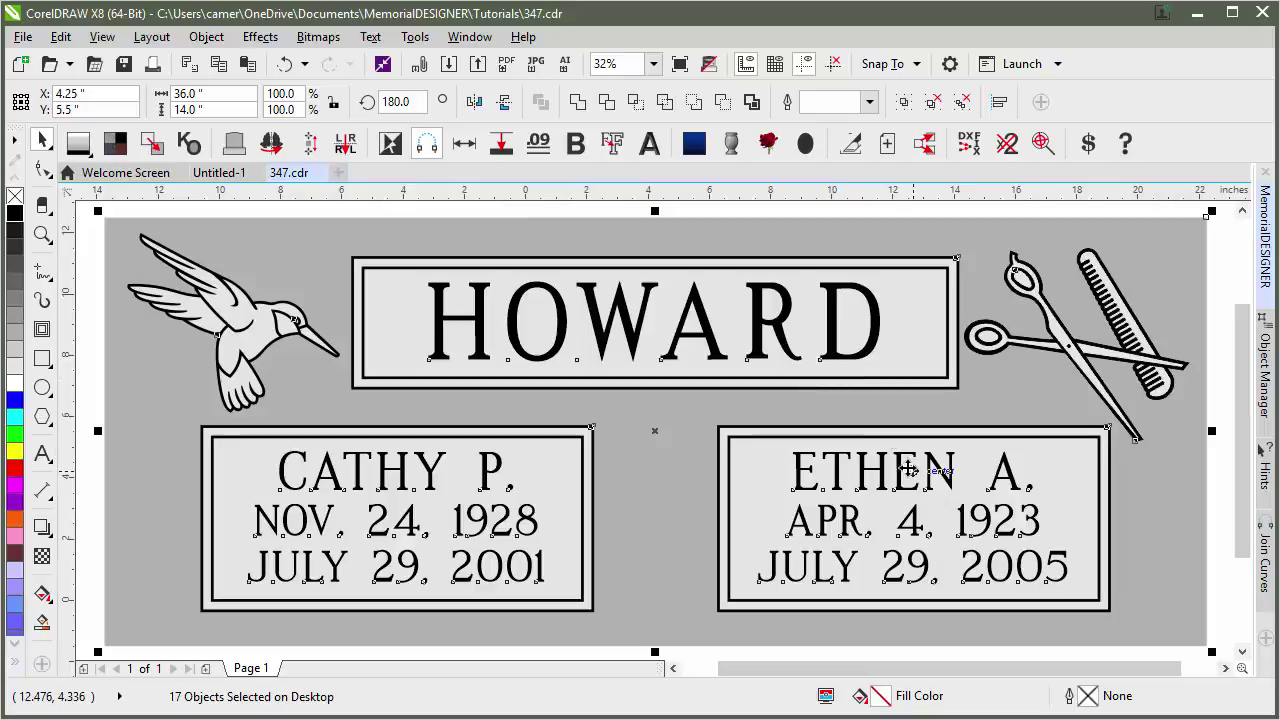
key(ctrl+z)
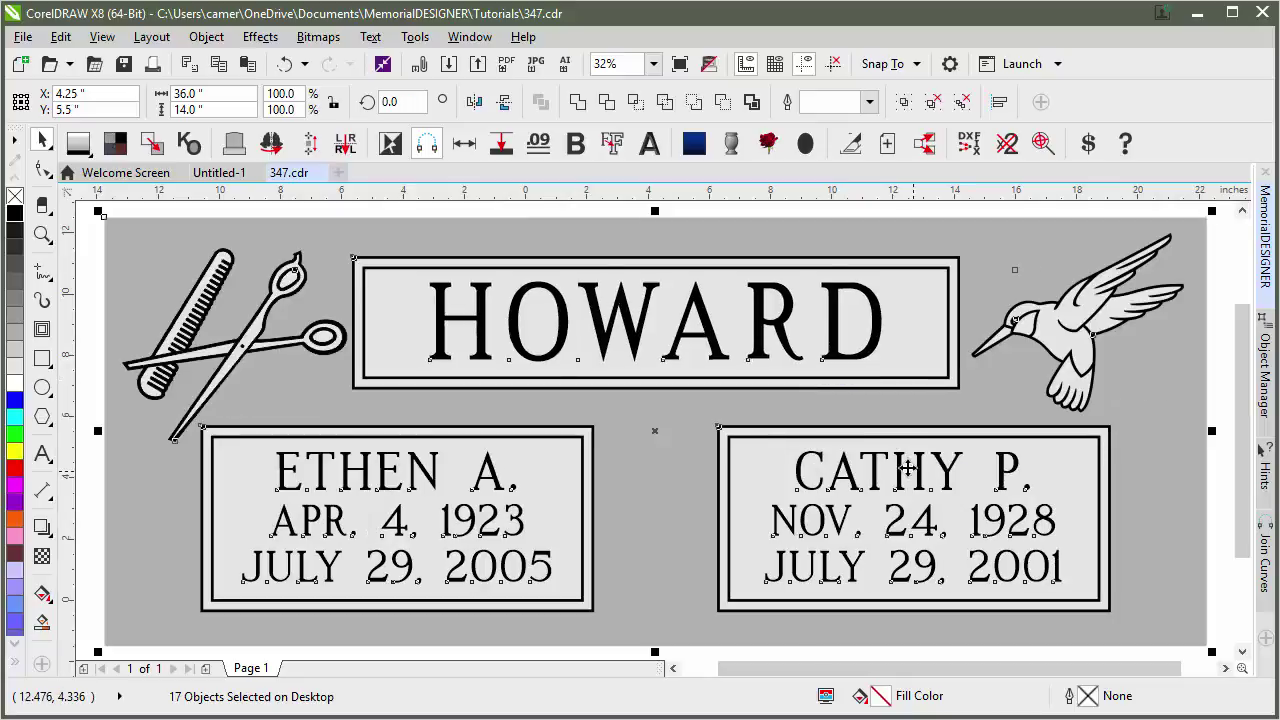
key(ctrl+shift+z)
key(ctrl+z)
key(ctrl+shift+z)
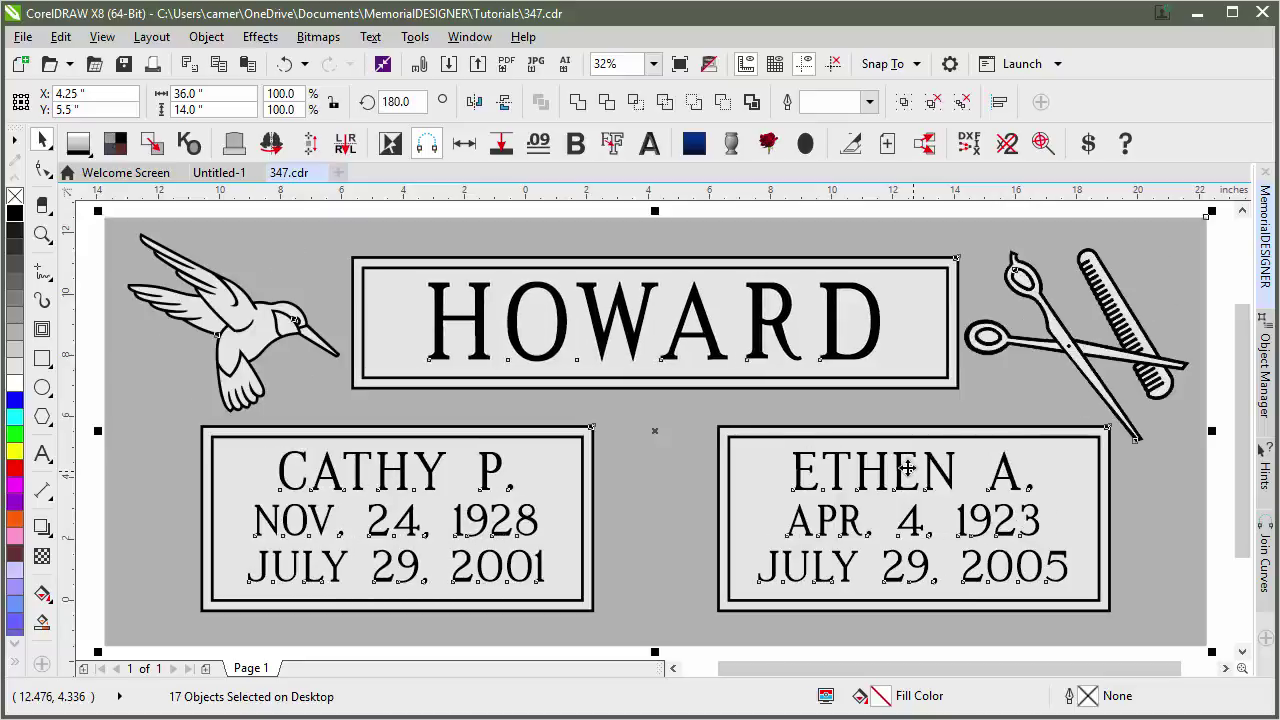
key(ctrl+z)
key(ctrl+shift+z)
key(ctrl+z)
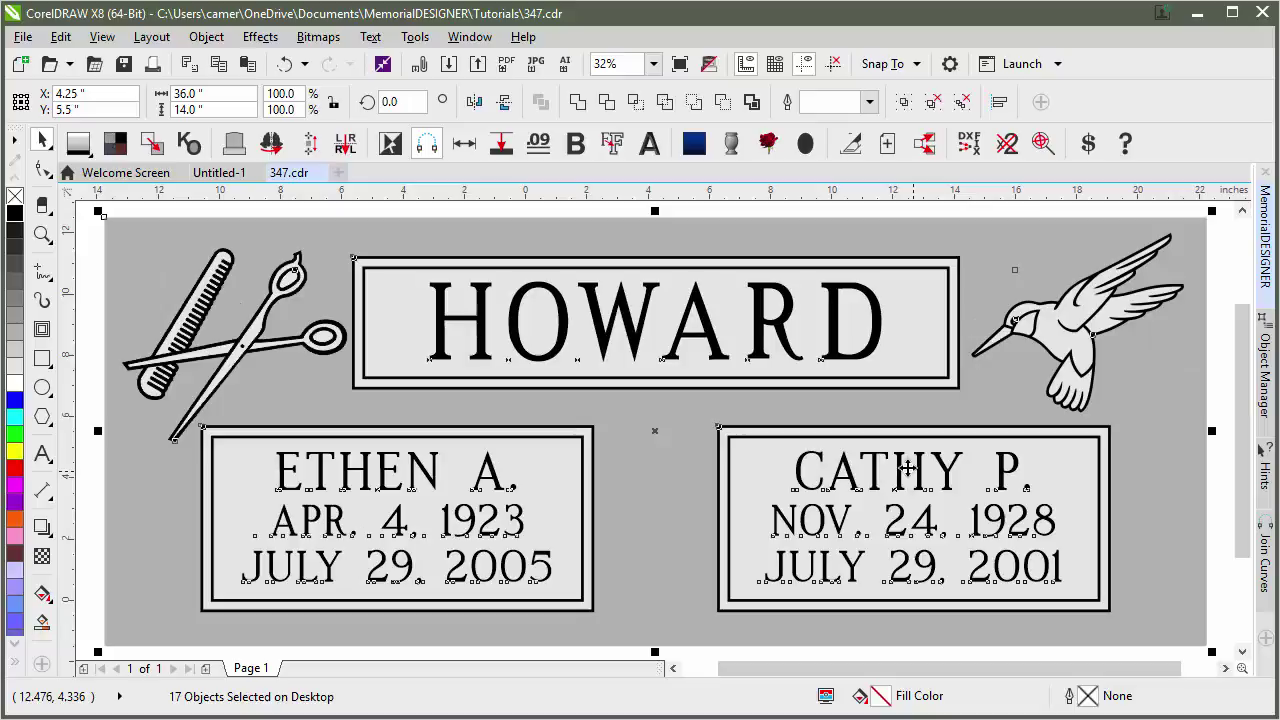
key(ctrl+shift+z)
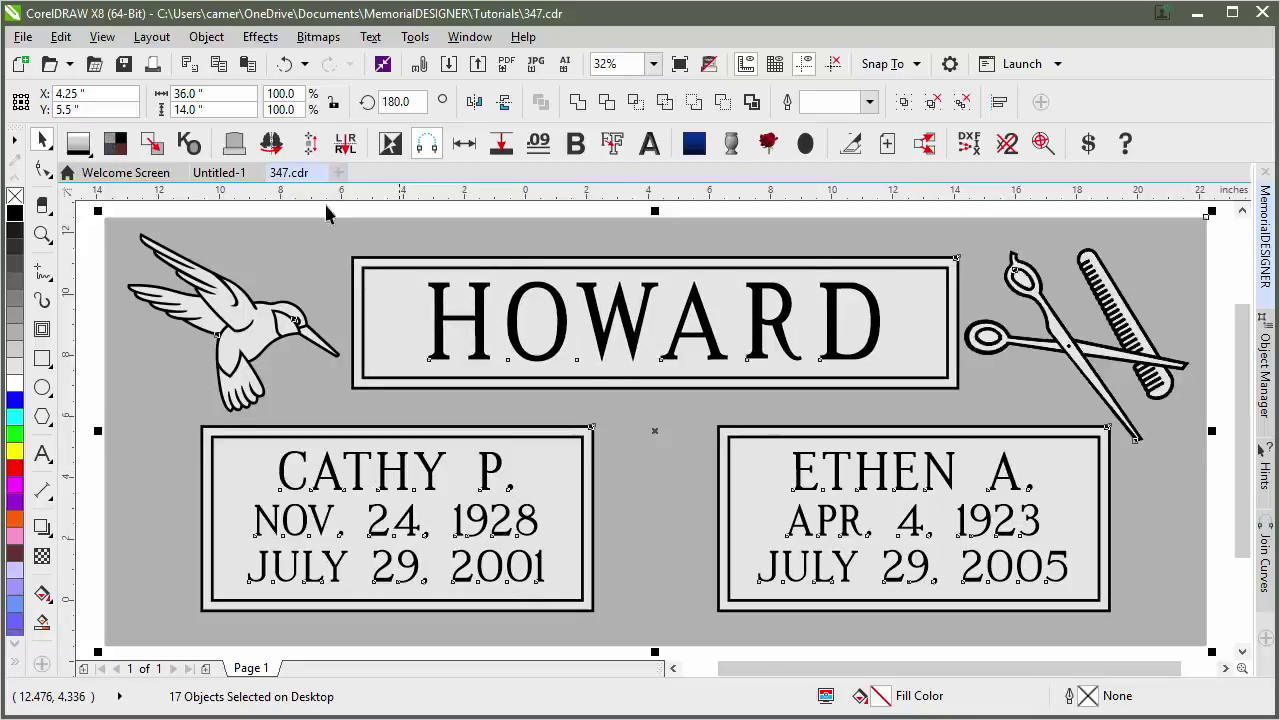
key(Escape)
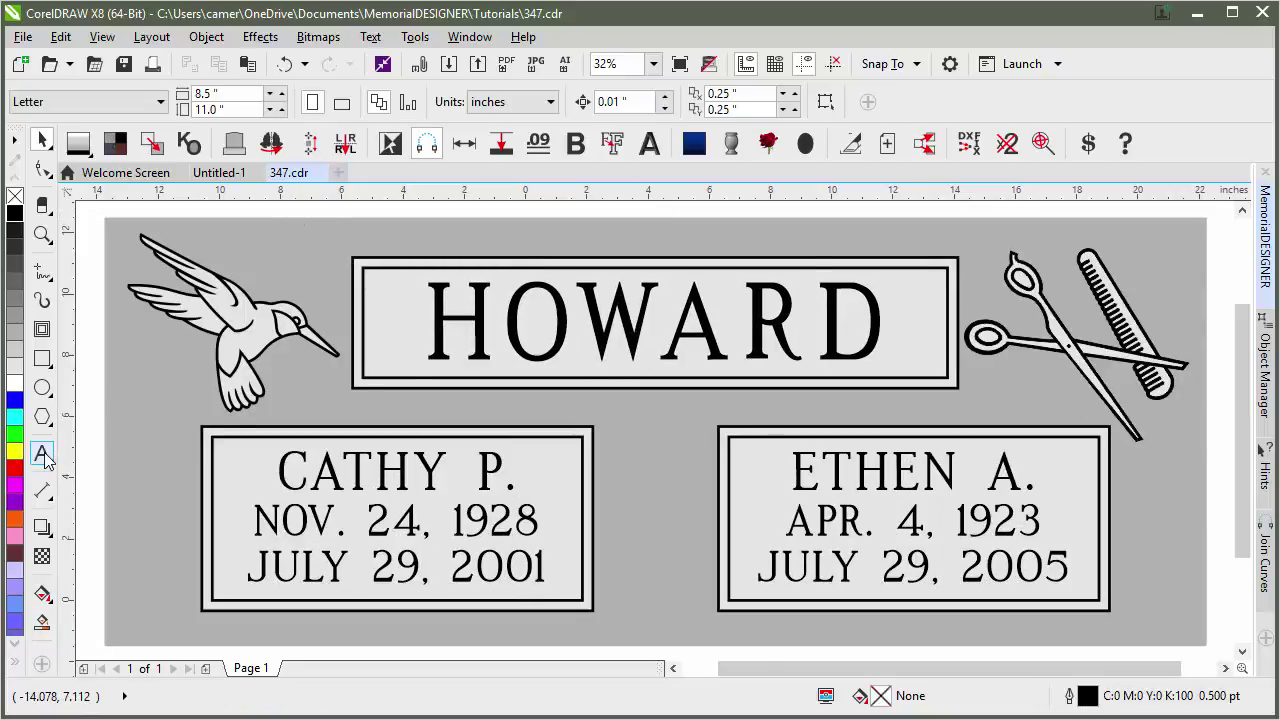
Step: Add the text MOTHER in the gap between the surname panel and the lower-left name panel
click(42, 455)
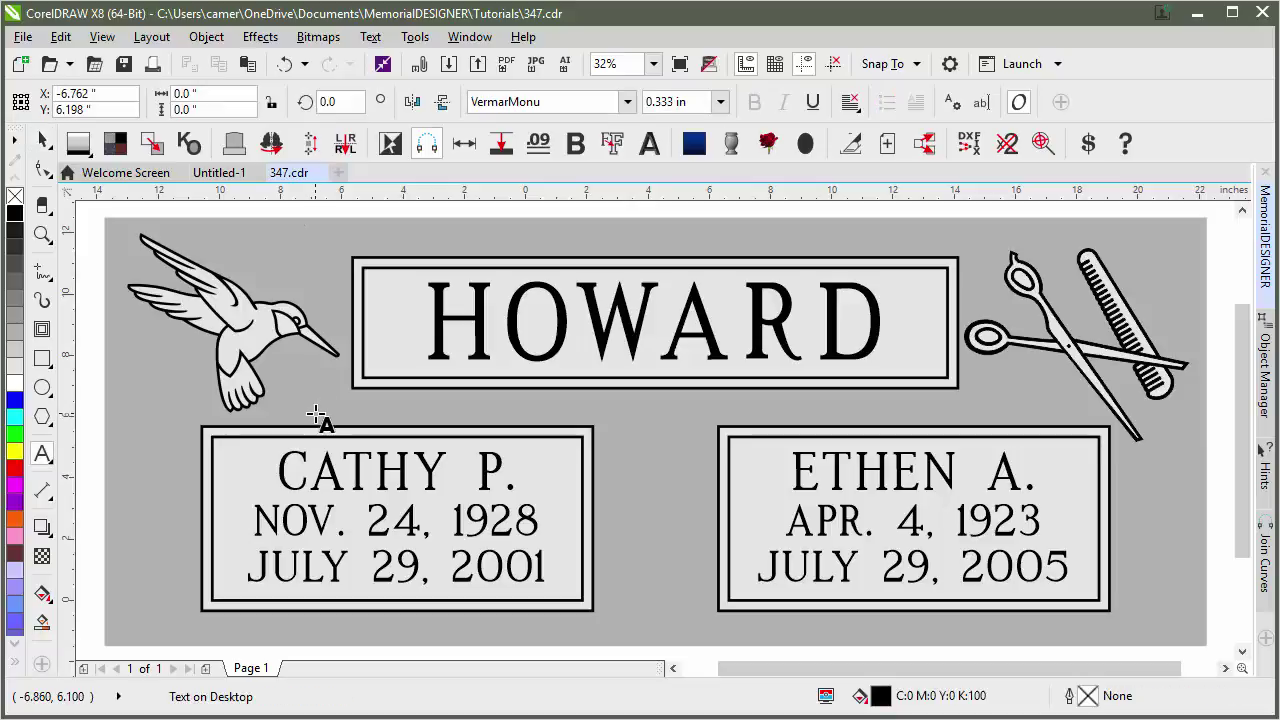
click(316, 413)
text(MOTHER)
click(42, 141)
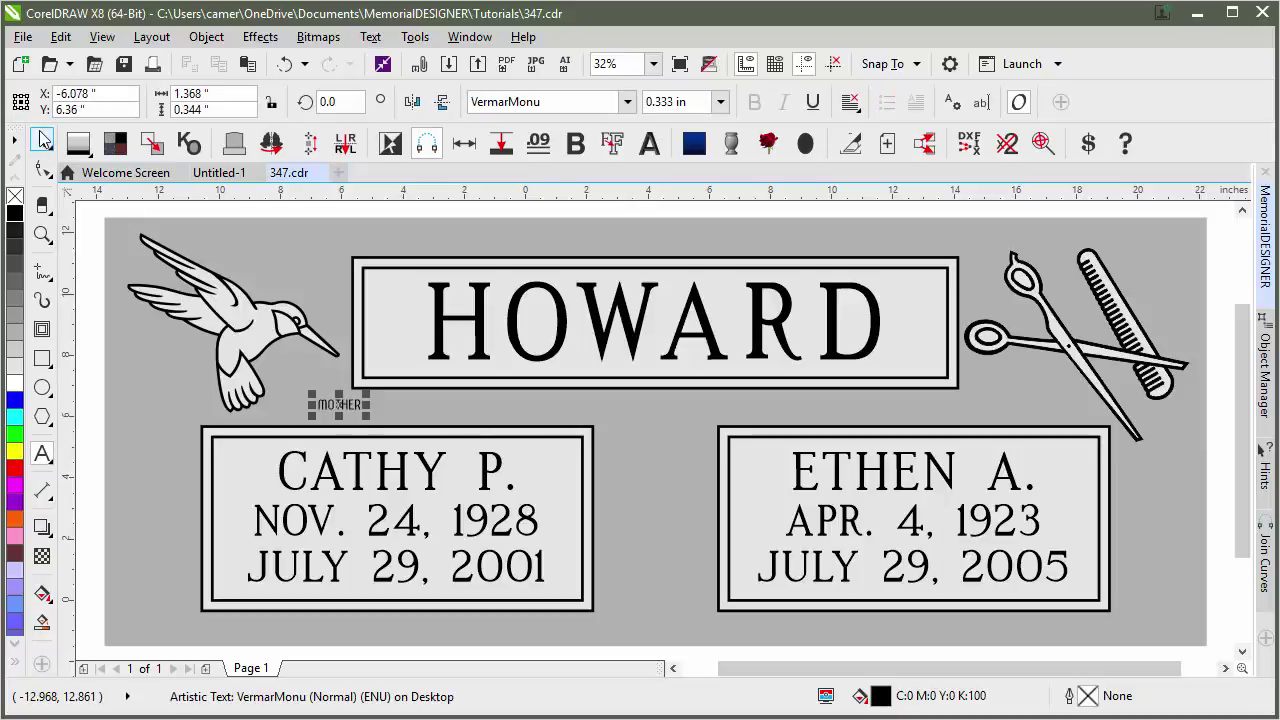
Step: Enlarge the MOTHER text to about 0.79 in, centre it horizontally on the first-name line below, and nudge it up
drag(368, 417, 440, 432)
shift+click(400, 452)
key(c)
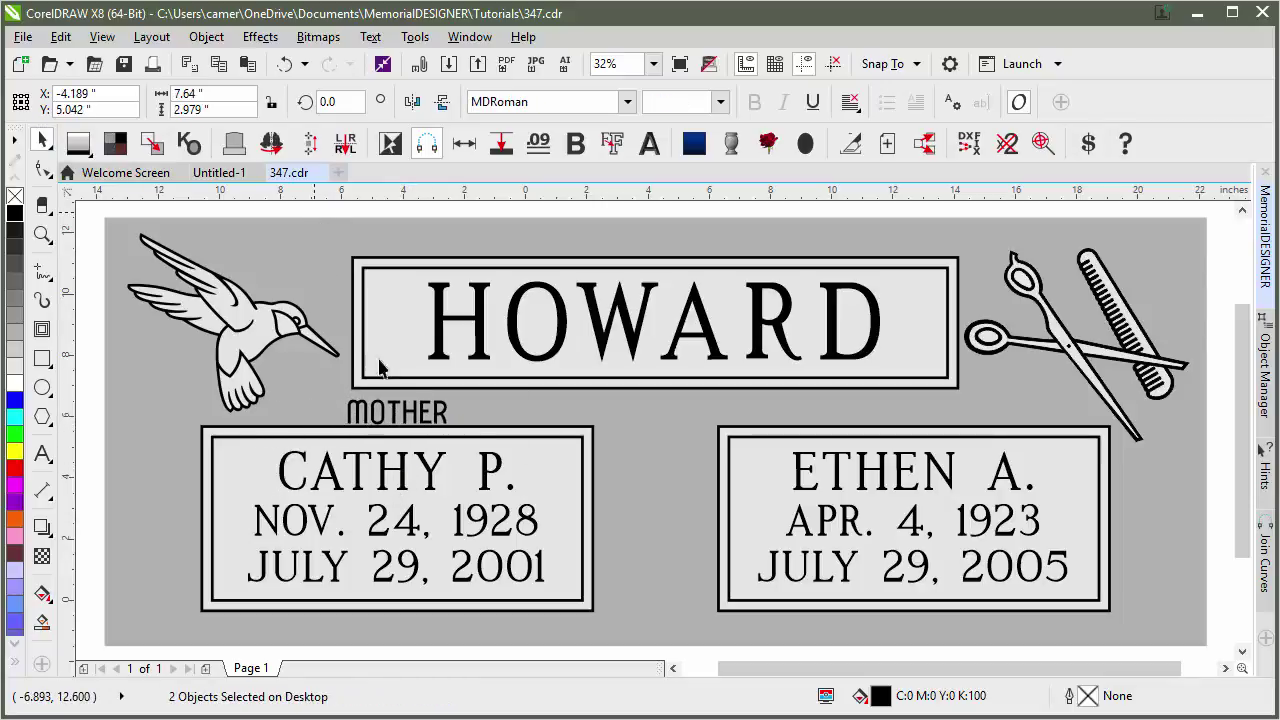
key(Escape)
click(368, 420)
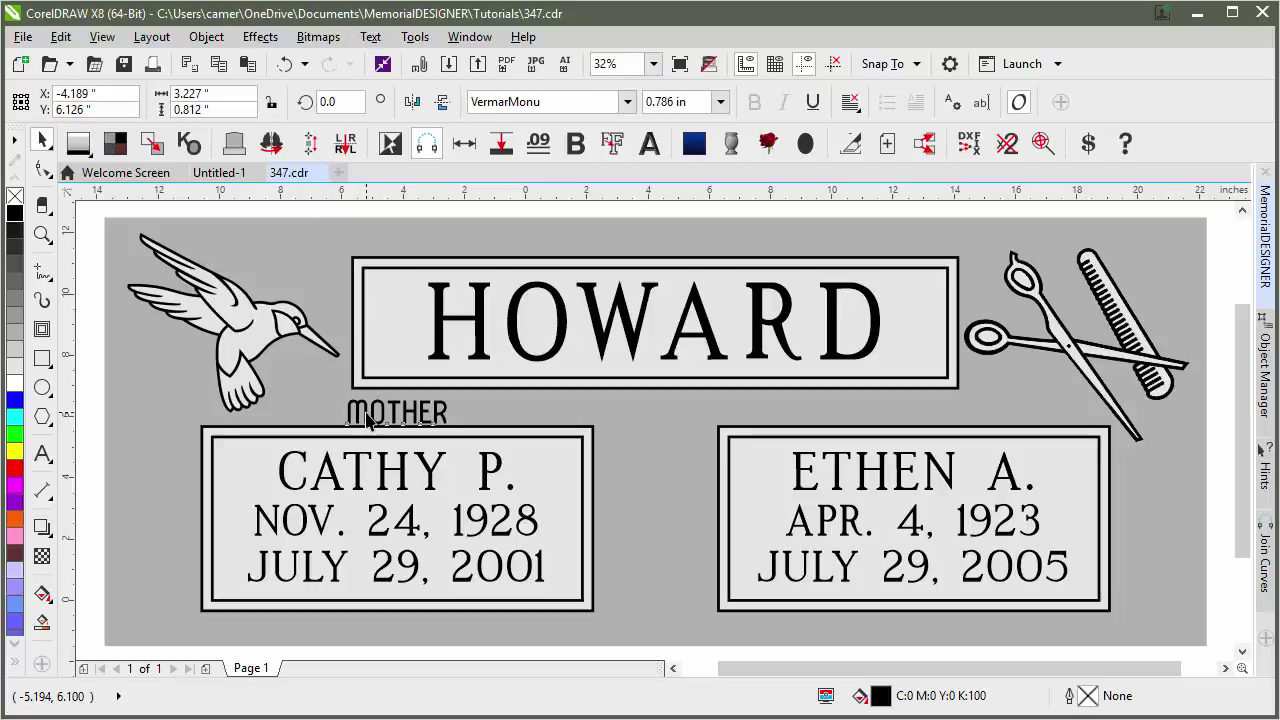
key(Up)
Step: Convert the MOTHER text to curves
click(151, 36)
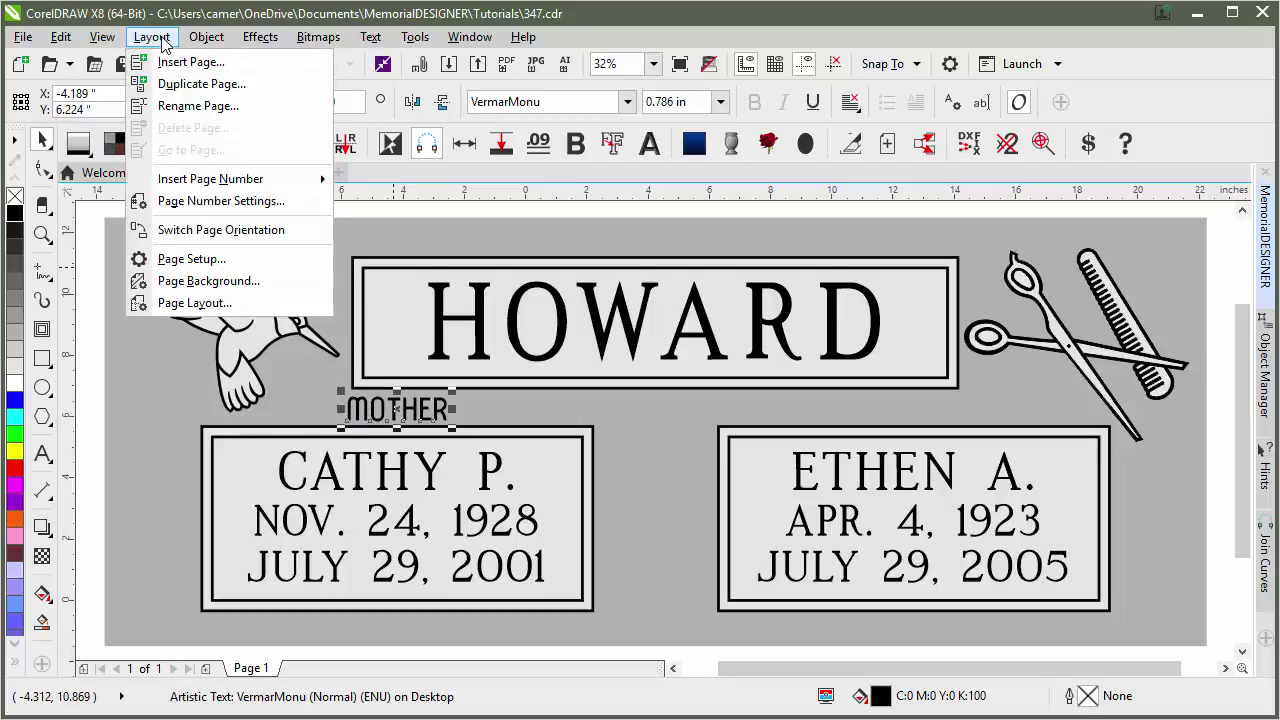
mouse_move(215, 40)
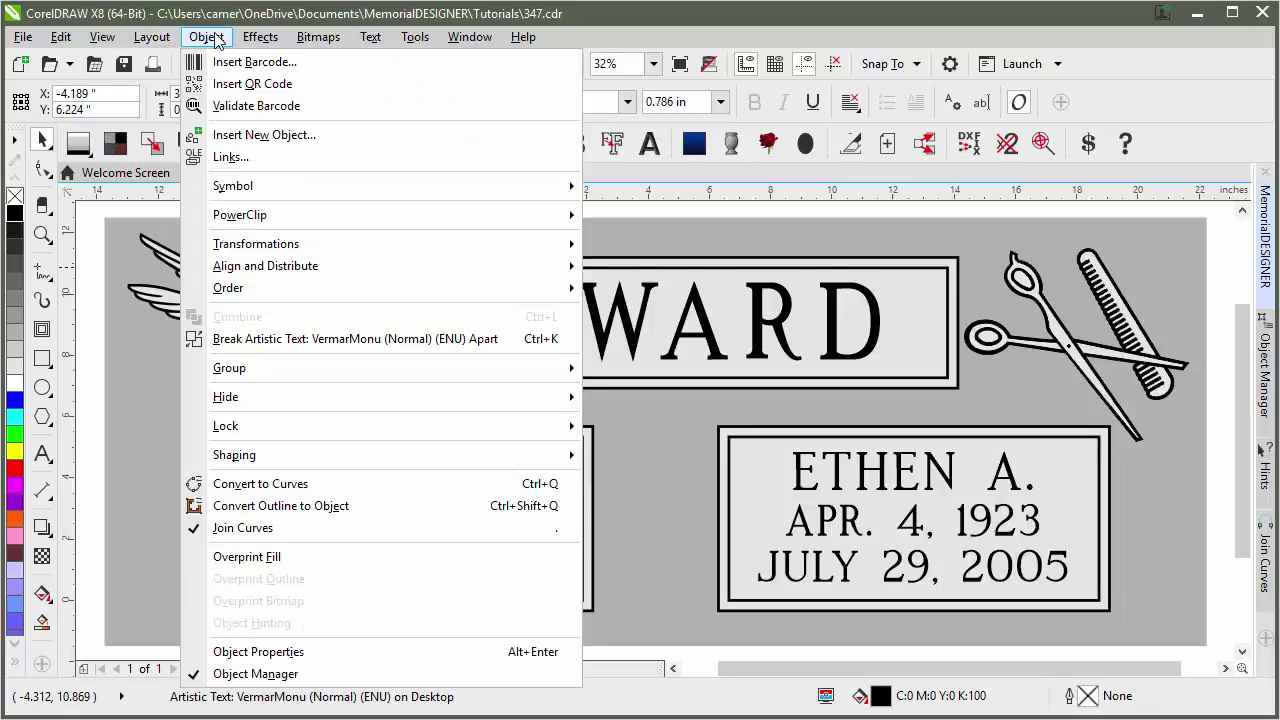
click(304, 484)
key(Escape)
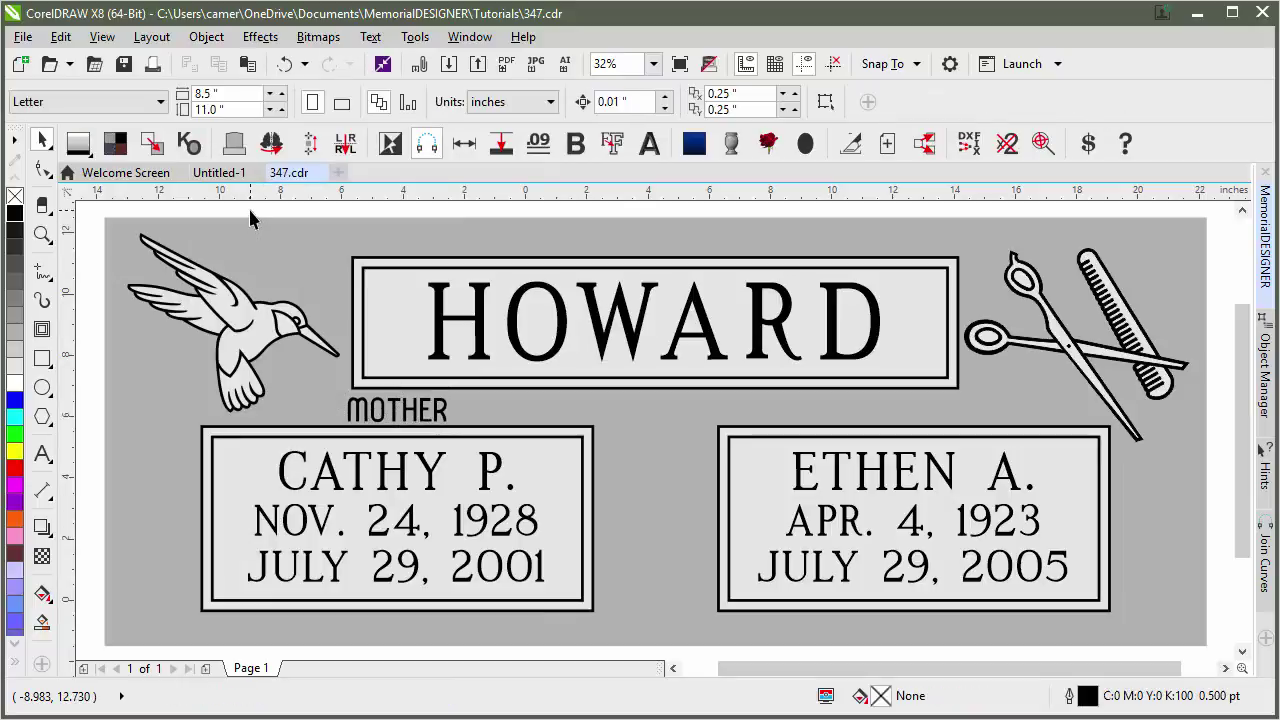
Step: Try mirroring the whole layout with MOTHER as curves, and undo both the mirroring and the curve conversion
double_click(41, 142)
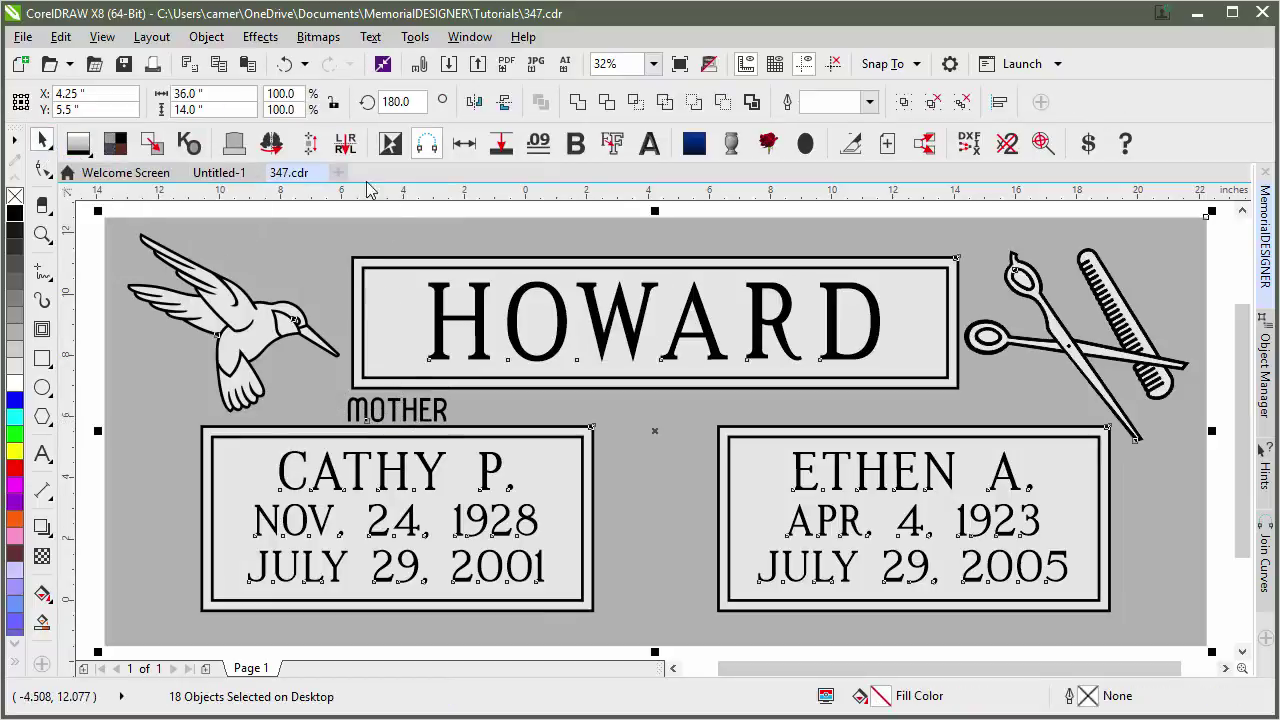
click(344, 143)
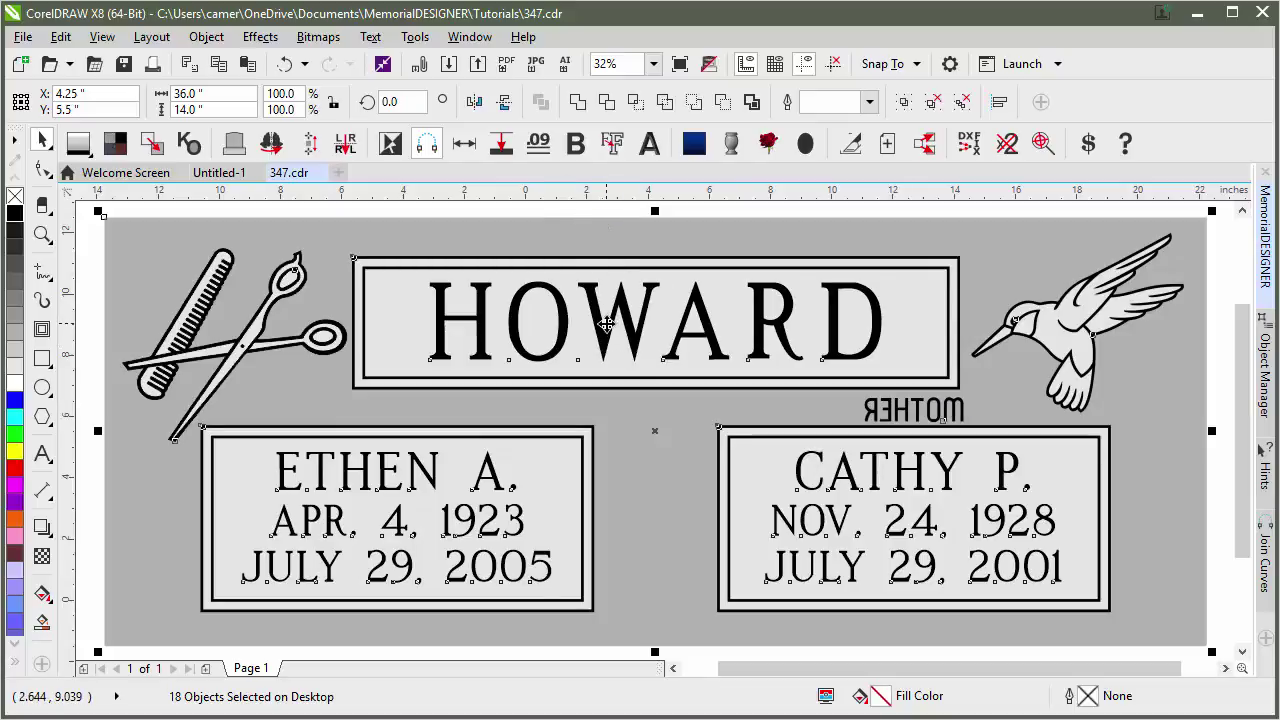
click(437, 213)
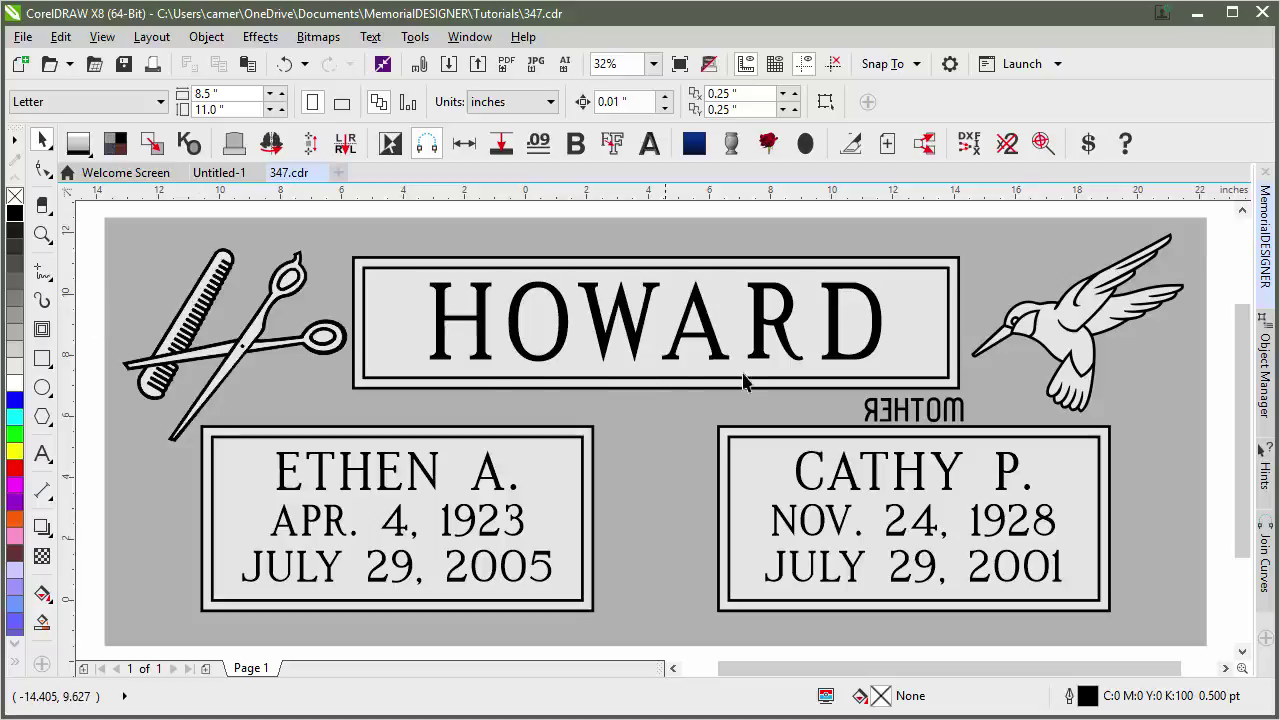
key(ctrl+z)
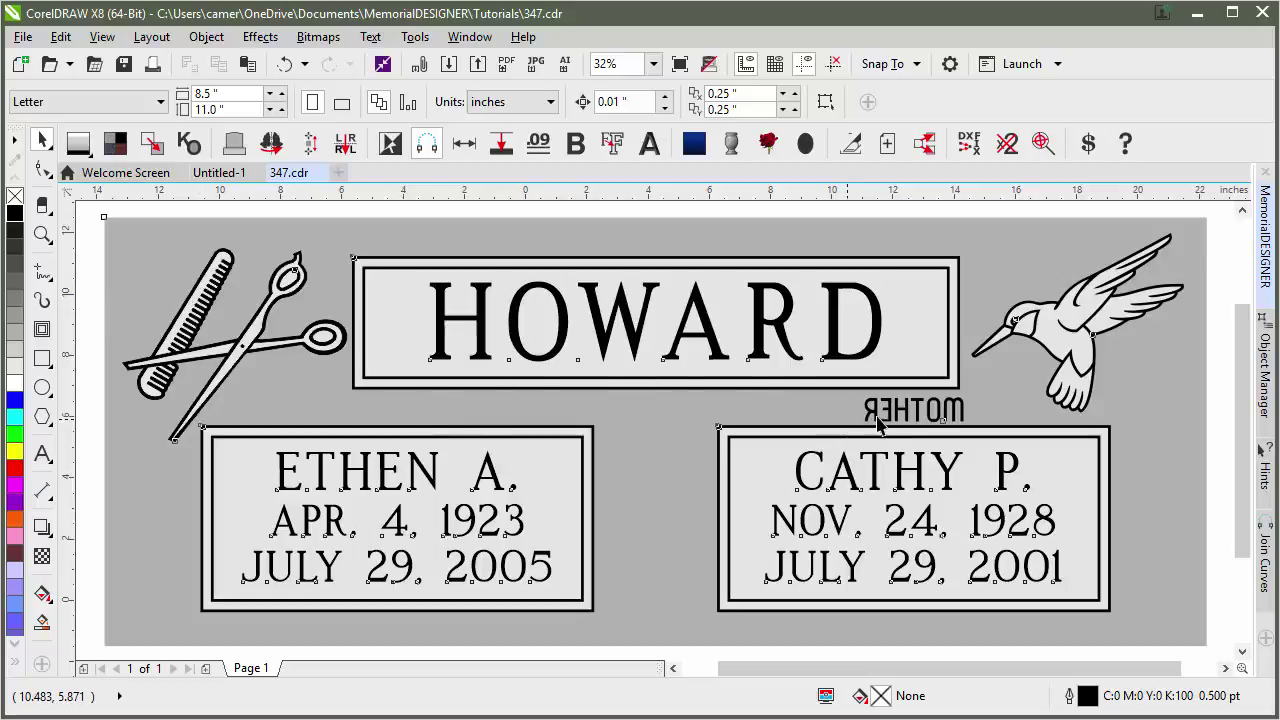
click(373, 407)
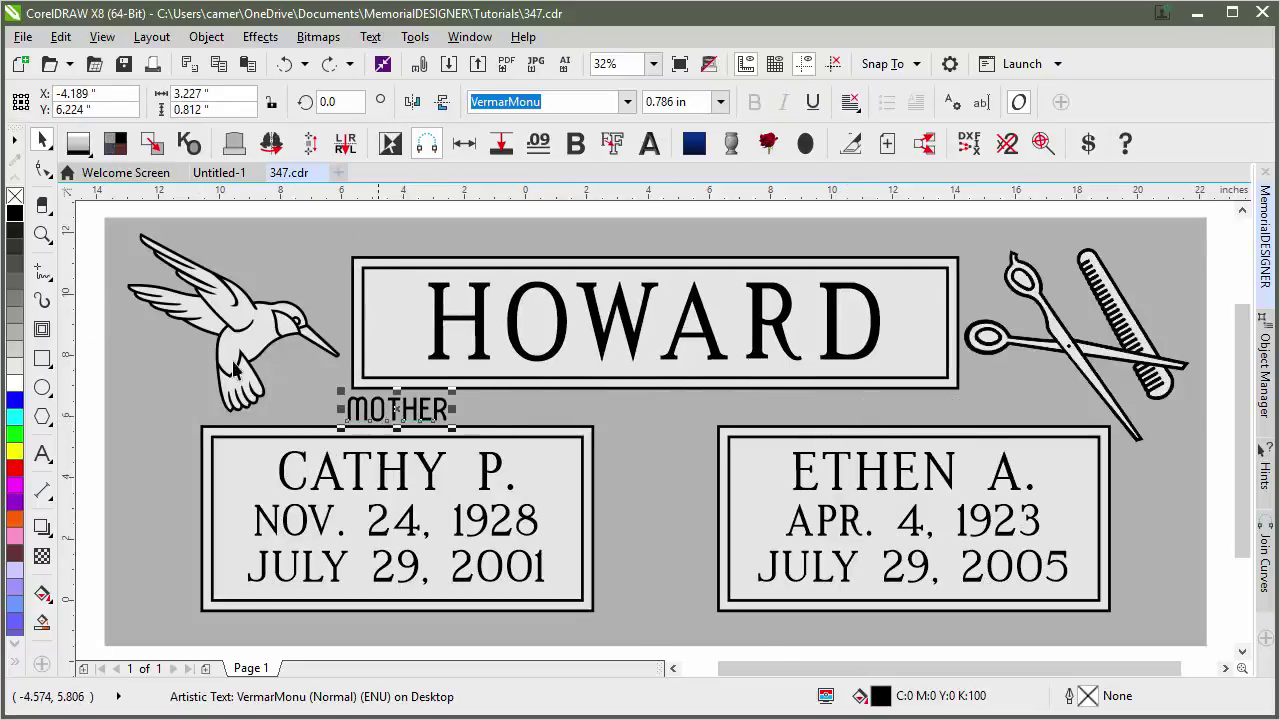
click(331, 206)
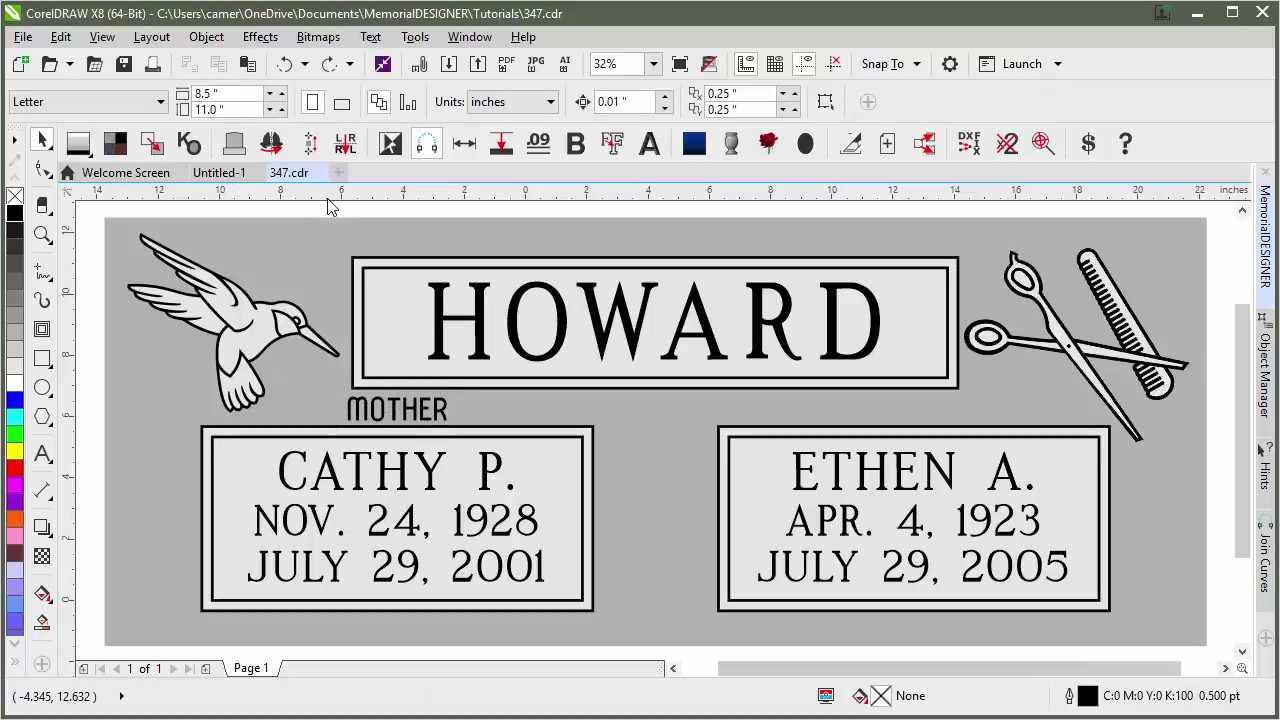
Step: Draw a freehand curve about 4.4 in wide and 2.1 in high above the hummingbird's back
click(42, 272)
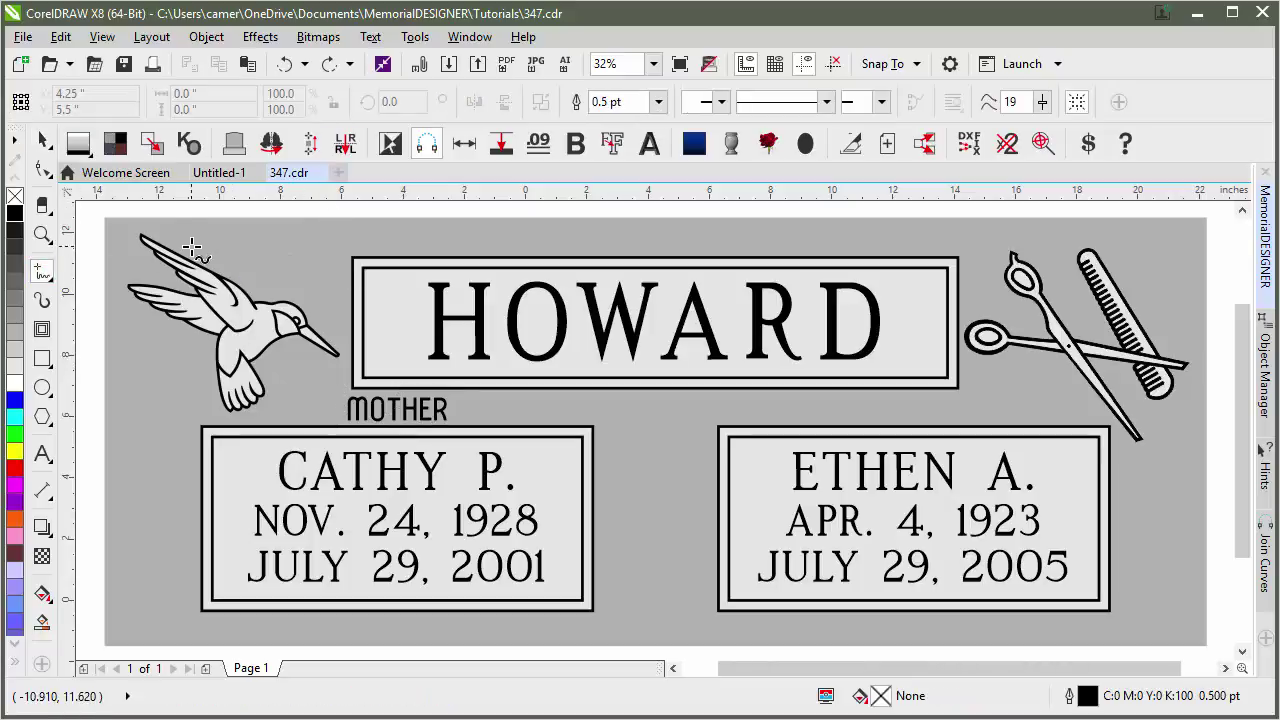
mouse_move(192, 247)
mouse_down()
mouse_move(227, 246)
mouse_move(328, 305)
mouse_up()
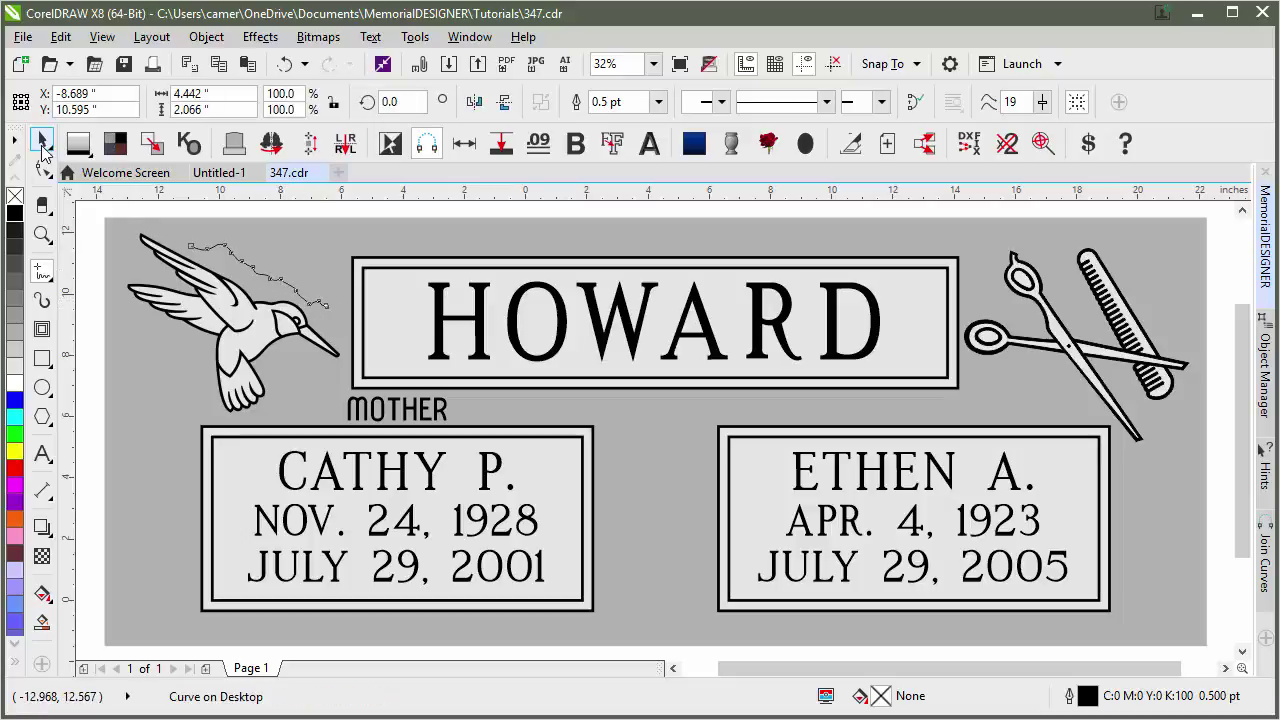
click(42, 145)
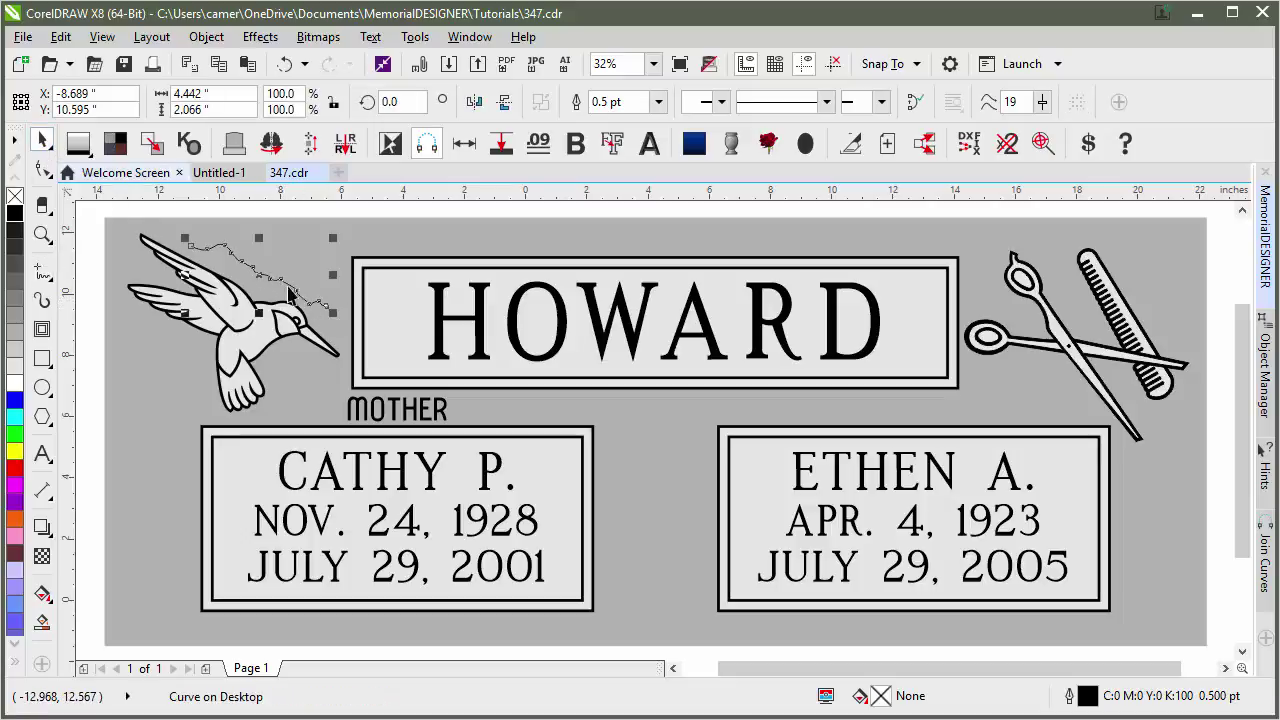
Step: Fit the MOTHER text to the freehand curve above the hummingbird and remove the curve's outline
click(386, 415)
drag(386, 415, 256, 268)
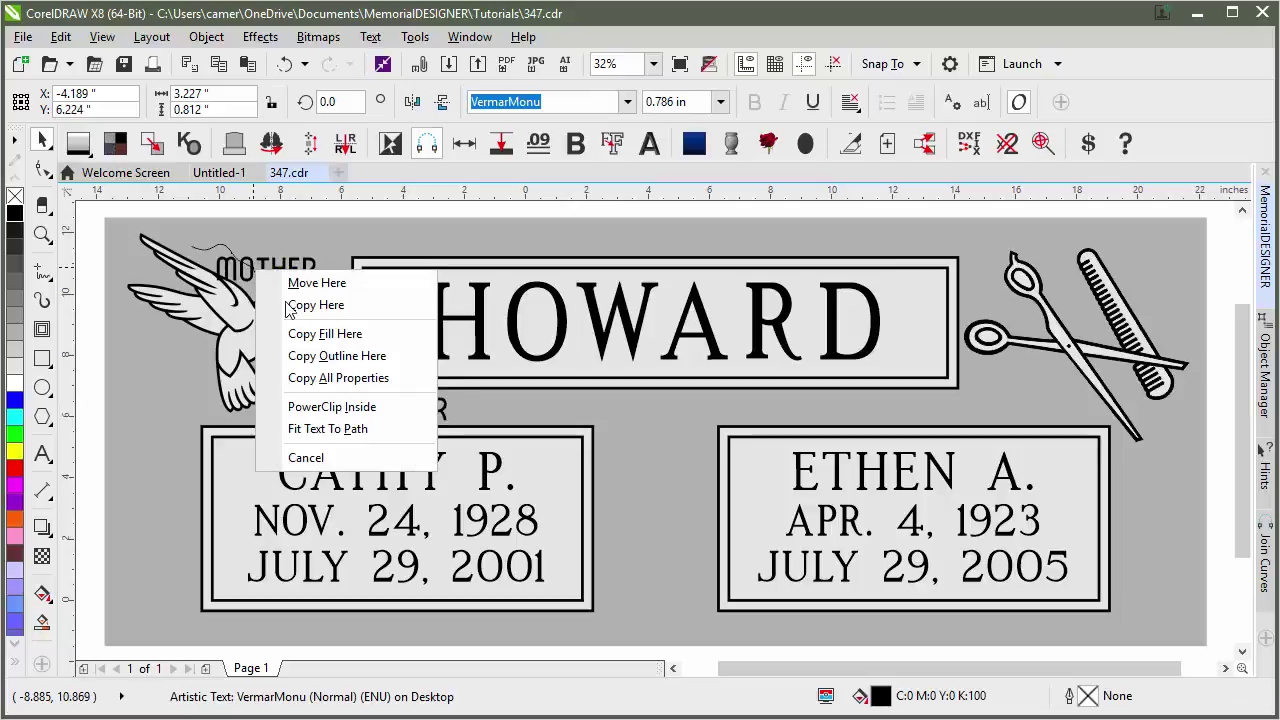
click(347, 430)
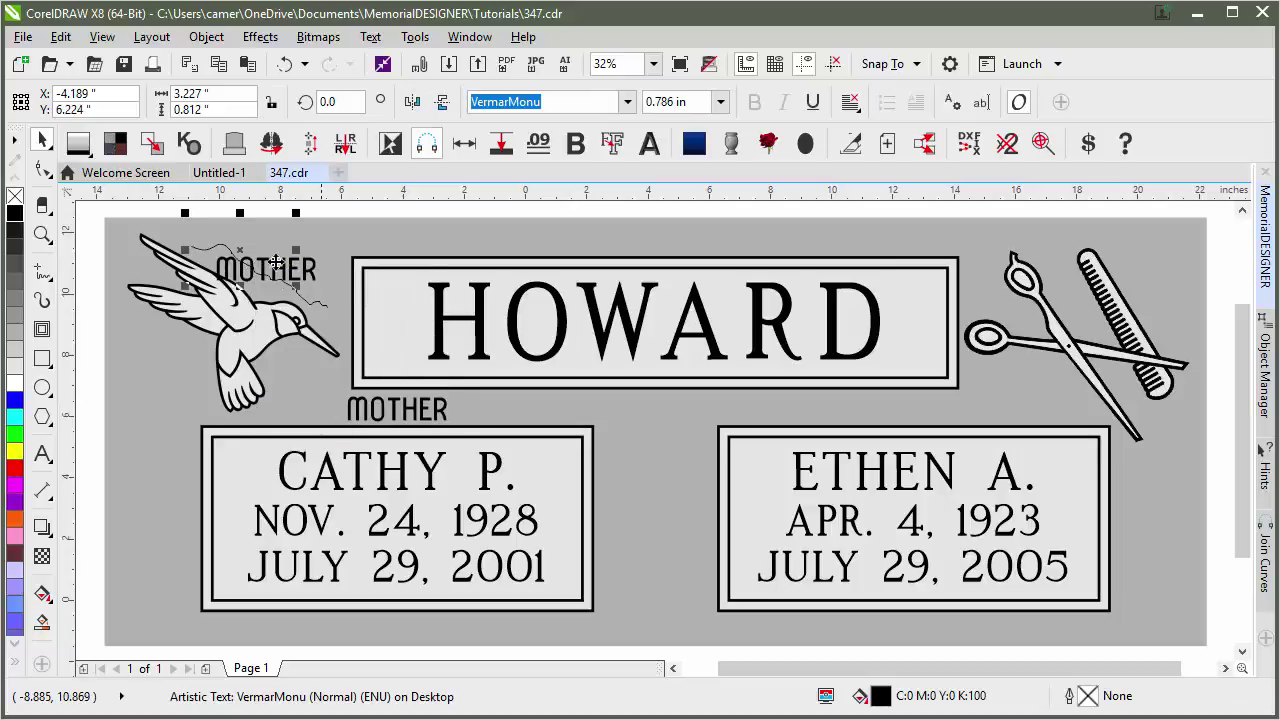
click(318, 207)
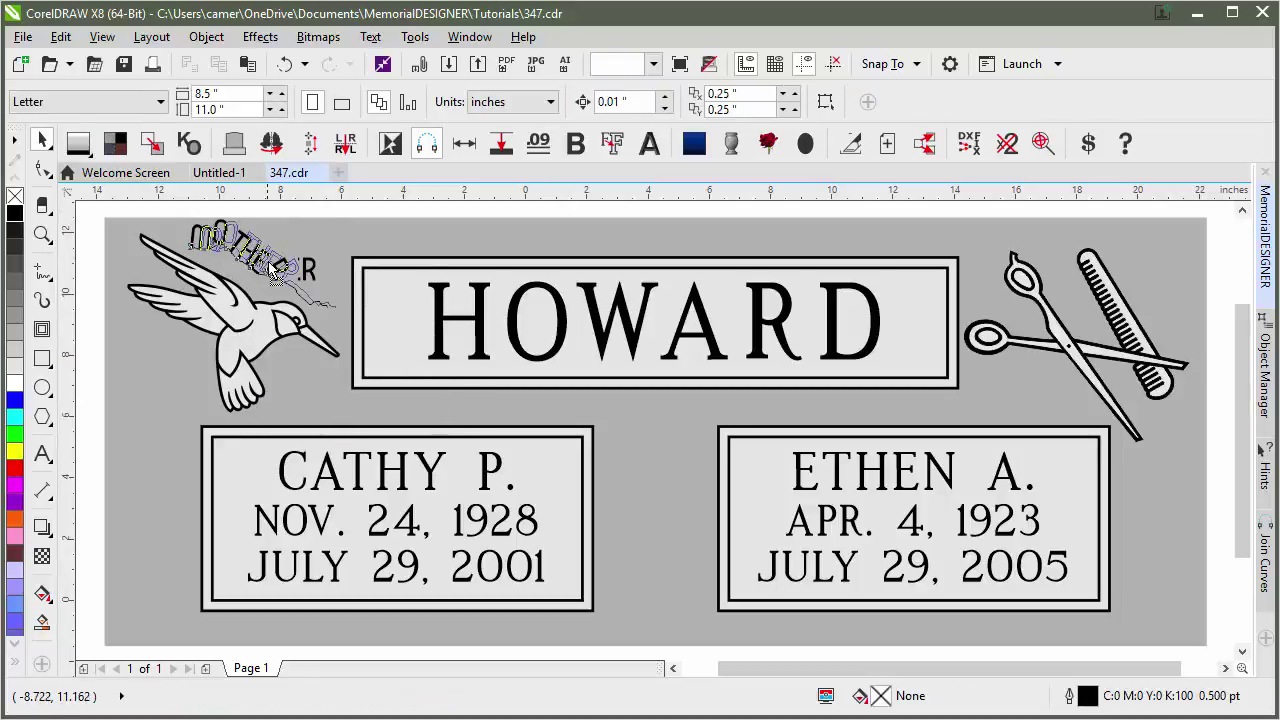
click(272, 262)
right_click(15, 196)
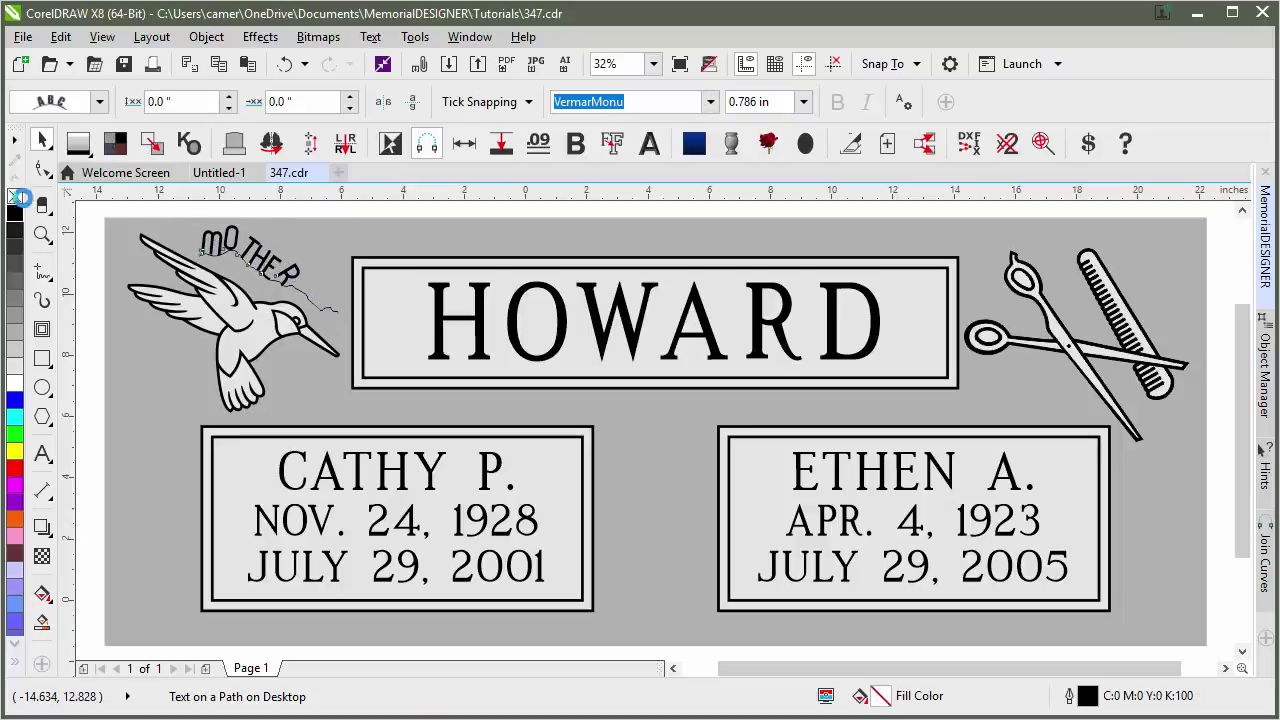
click(301, 212)
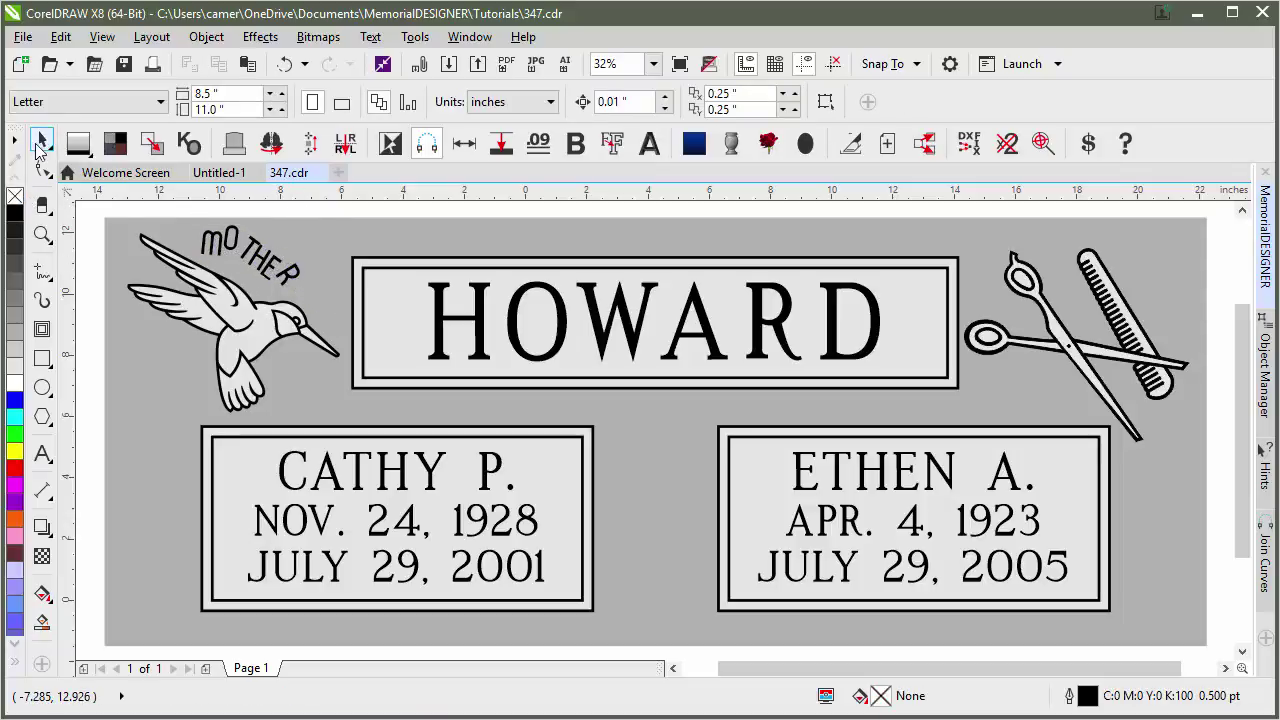
Step: Try mirroring the whole layout with MOTHER fitted to the path, and mirror it back
double_click(41, 141)
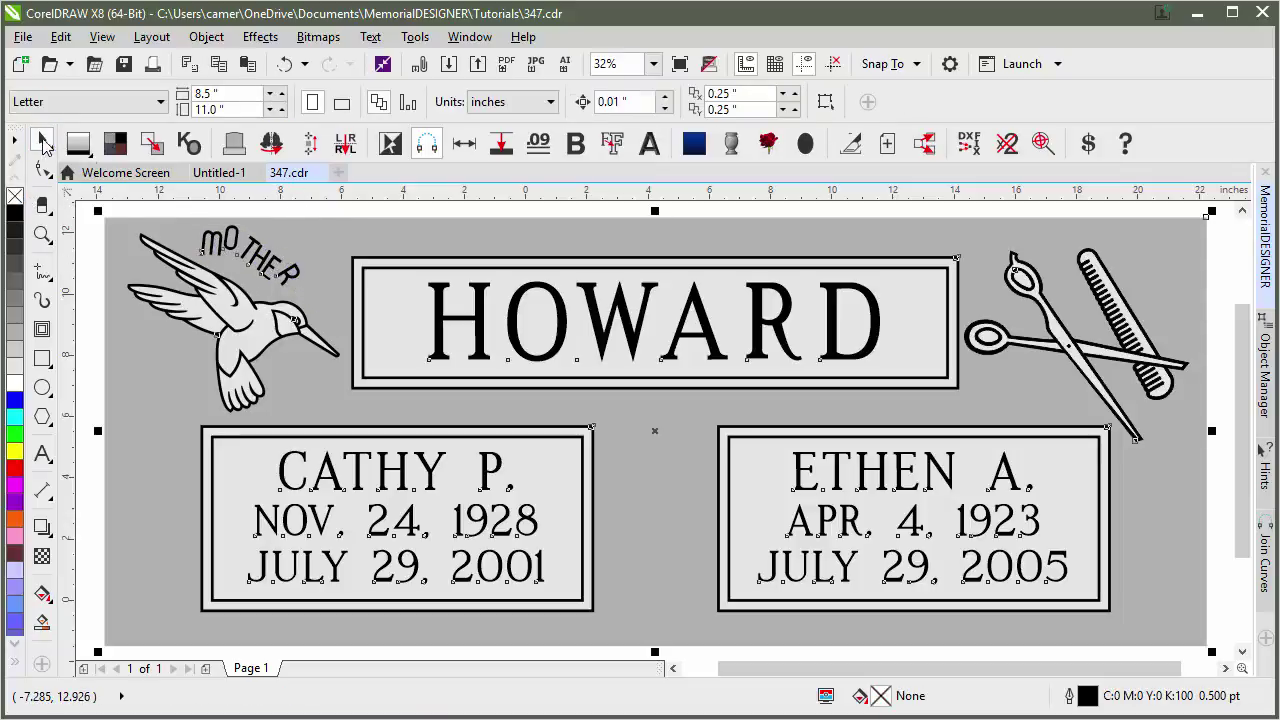
click(343, 147)
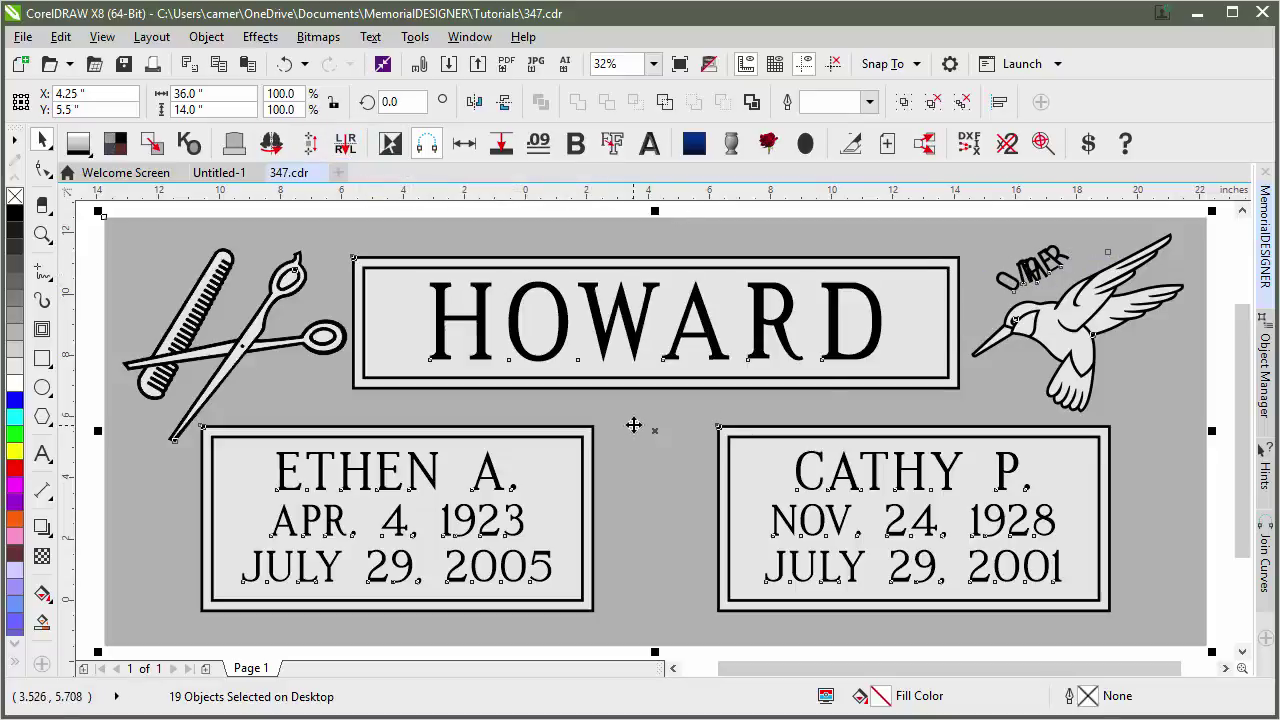
click(345, 147)
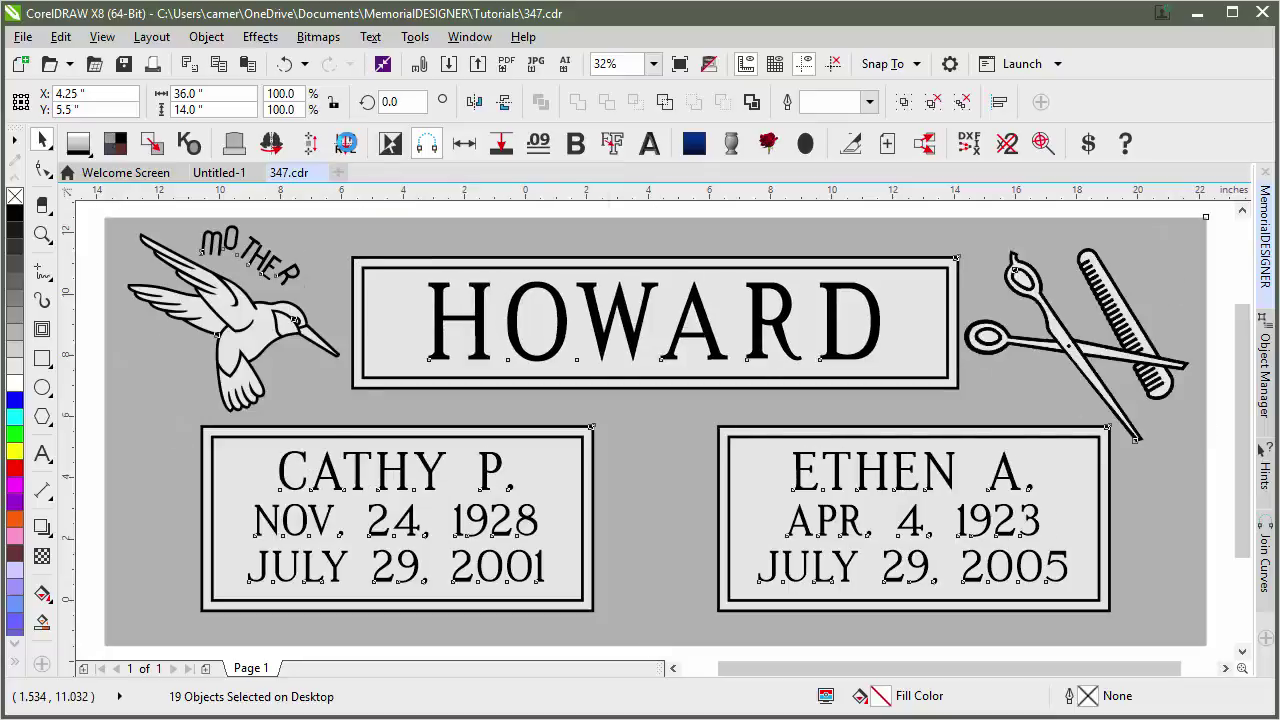
click(322, 205)
Step: Delete the MOTHER text fitted to the path, and undo back to the straight MOTHER text above the lower-left panel
click(202, 240)
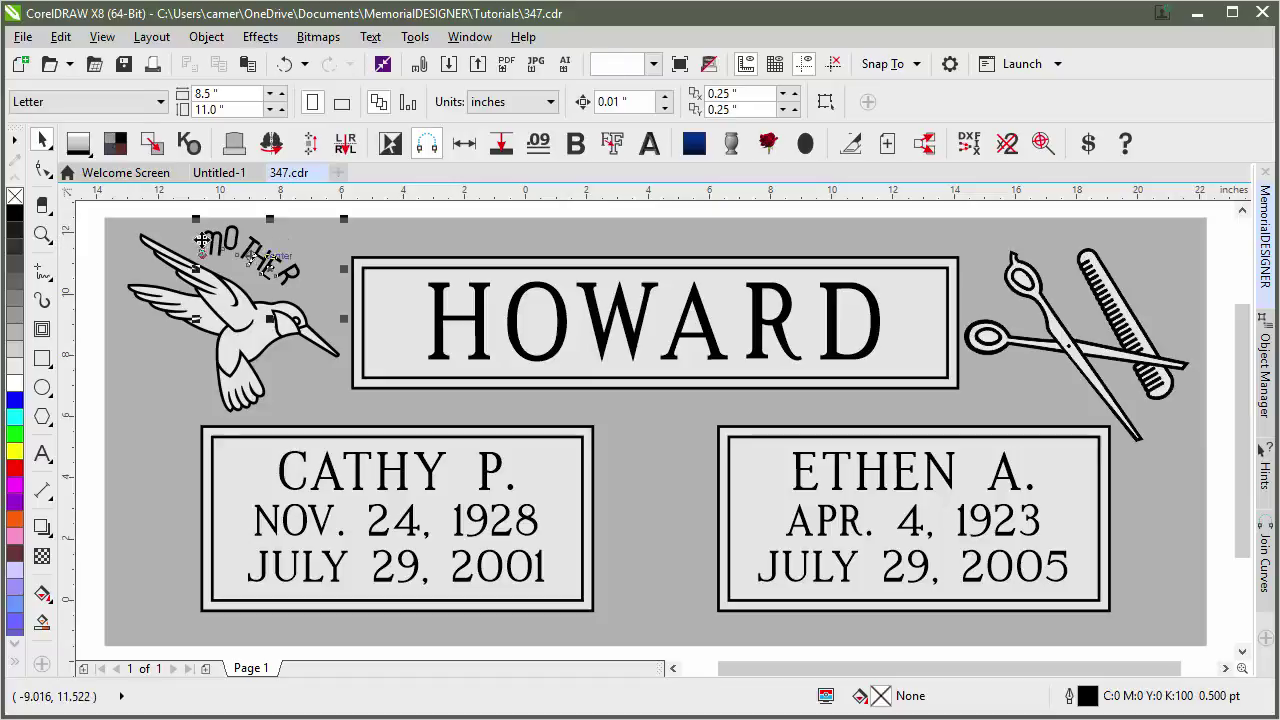
key(Delete)
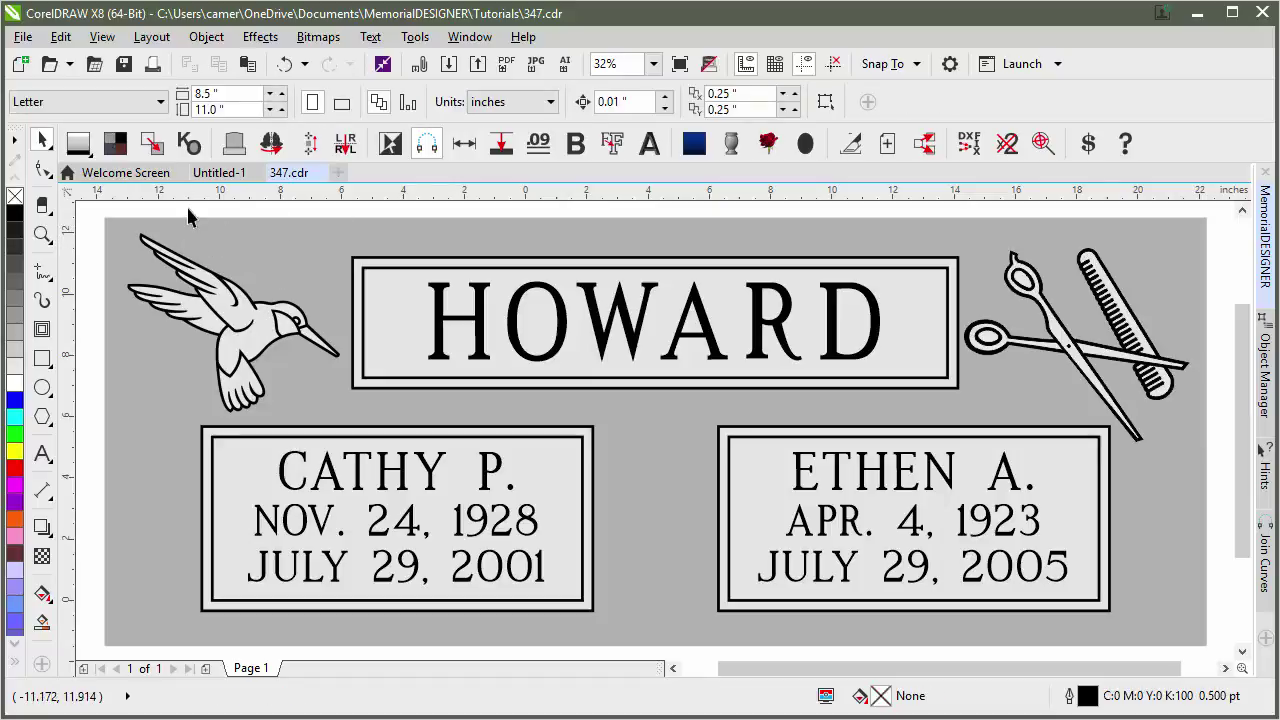
drag(188, 208, 356, 334)
key(ctrl+z)
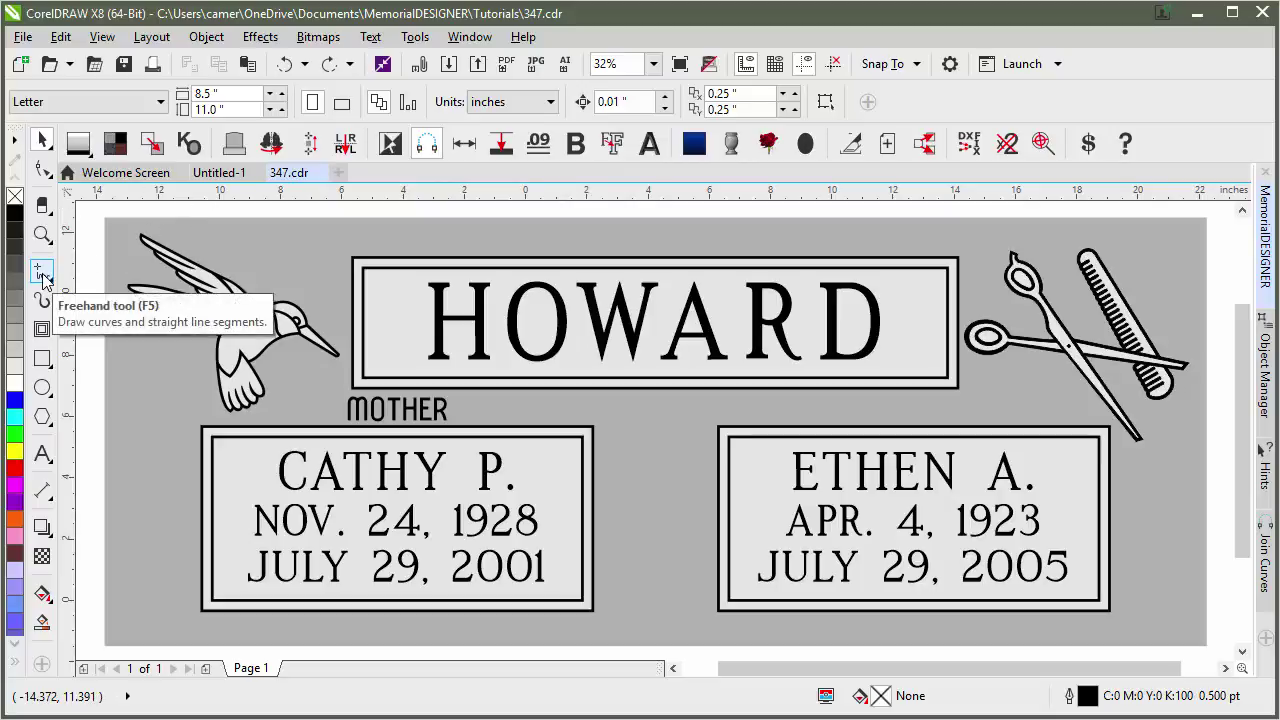
Step: Draw a freehand curve following the hummingbird's back, from above the wing down toward the beak
click(42, 279)
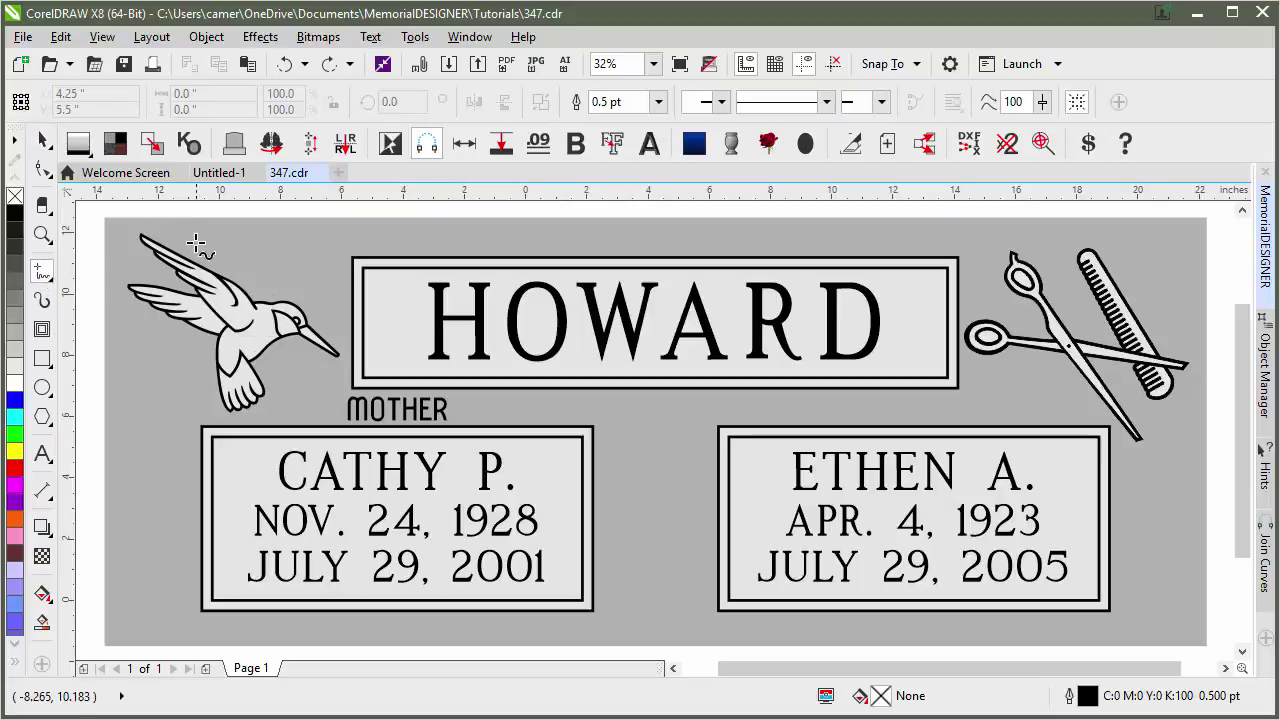
mouse_move(187, 240)
mouse_down()
mouse_move(315, 301)
mouse_move(331, 325)
mouse_move(266, 274)
mouse_up()
key(space)
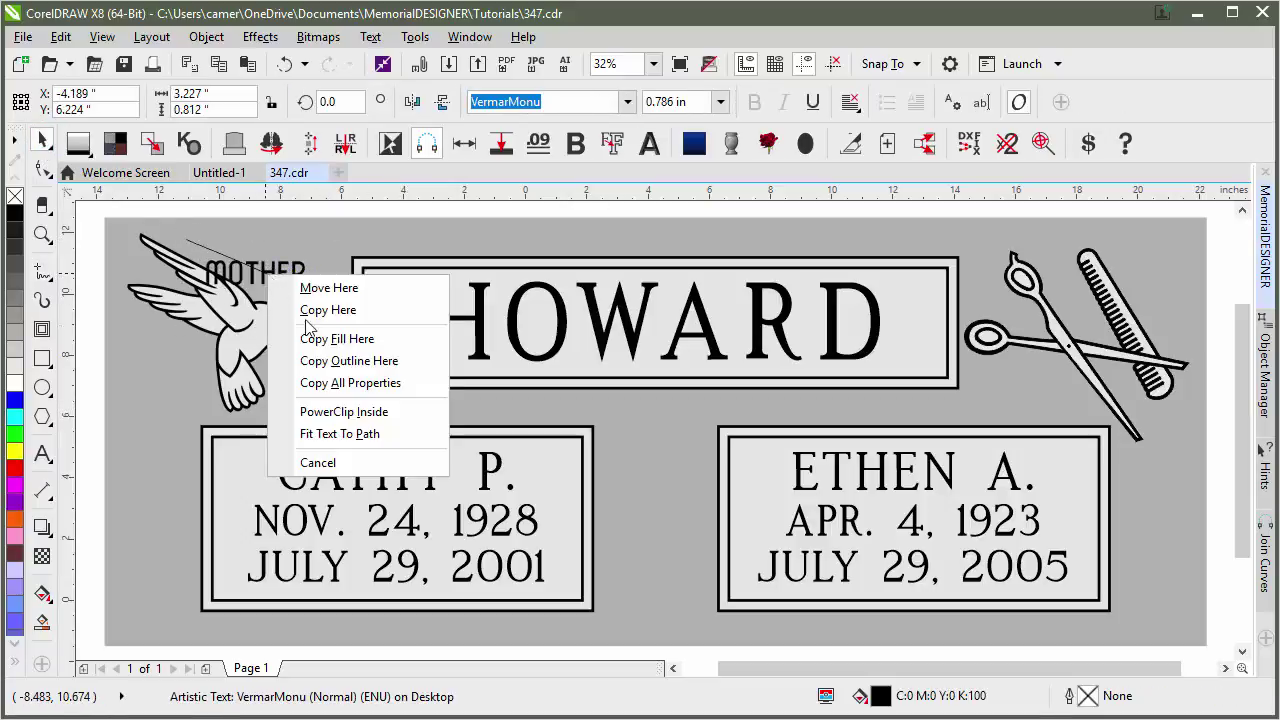
Step: Fit the MOTHER text to the curve above the hummingbird and offset it 1.151 in along the path
click(366, 443)
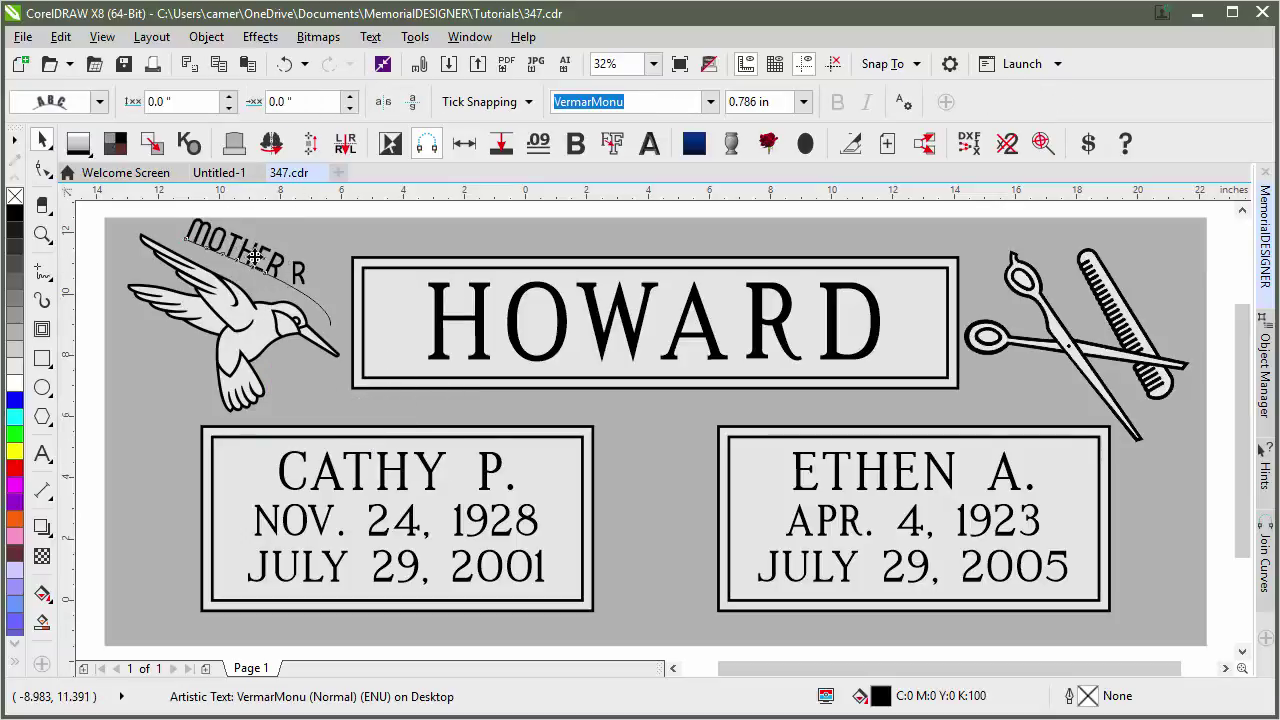
drag(270, 262, 262, 254)
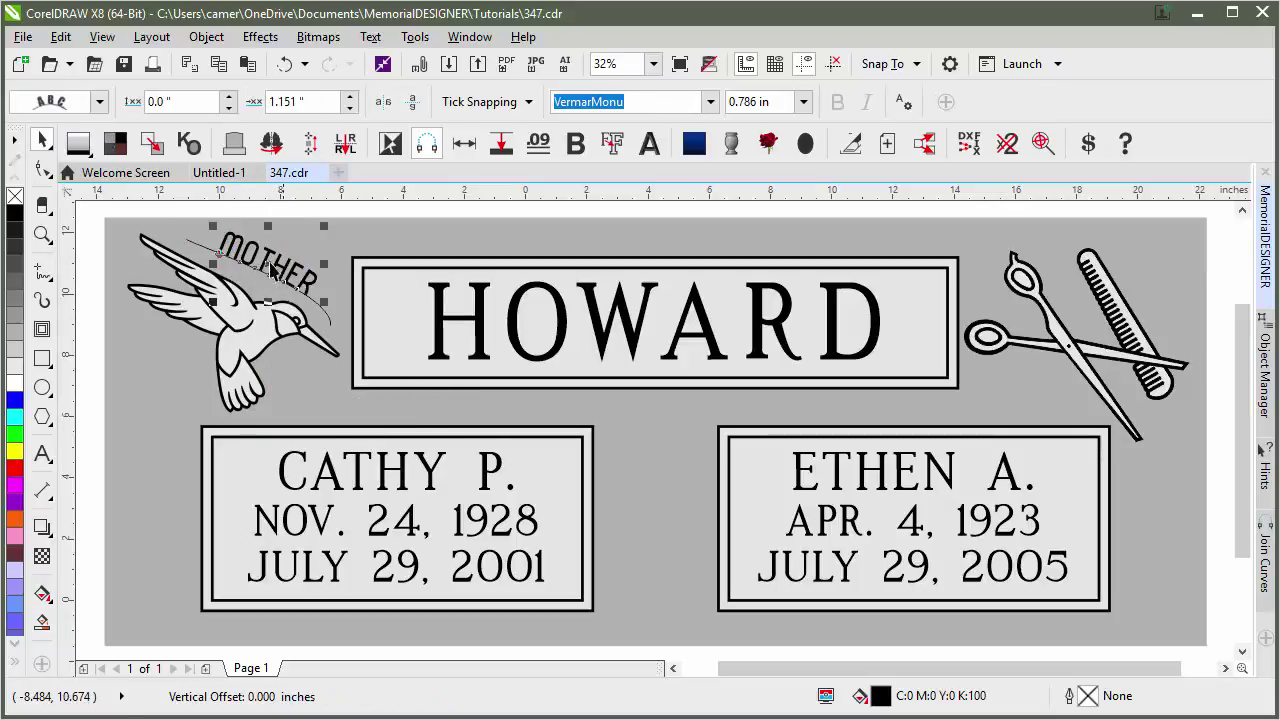
click(243, 213)
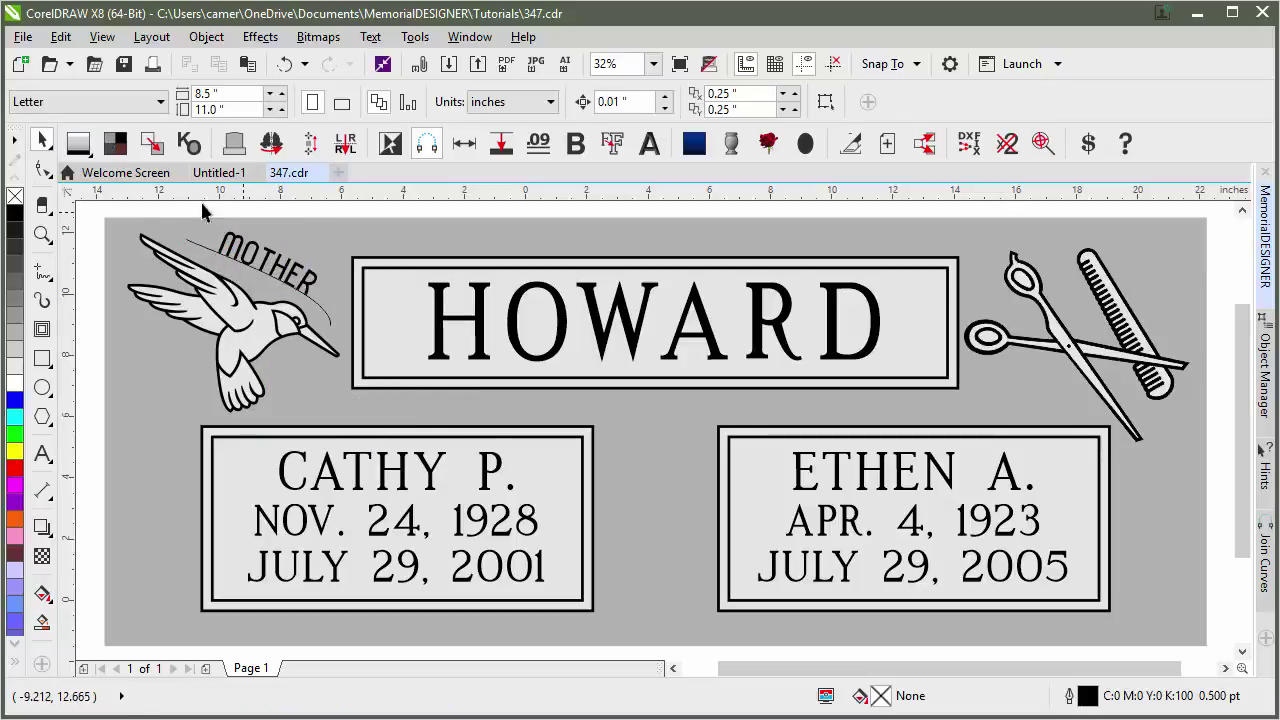
Step: Try mirroring the whole layout with MOTHER on the visible curved path, and mirror it back
double_click(42, 140)
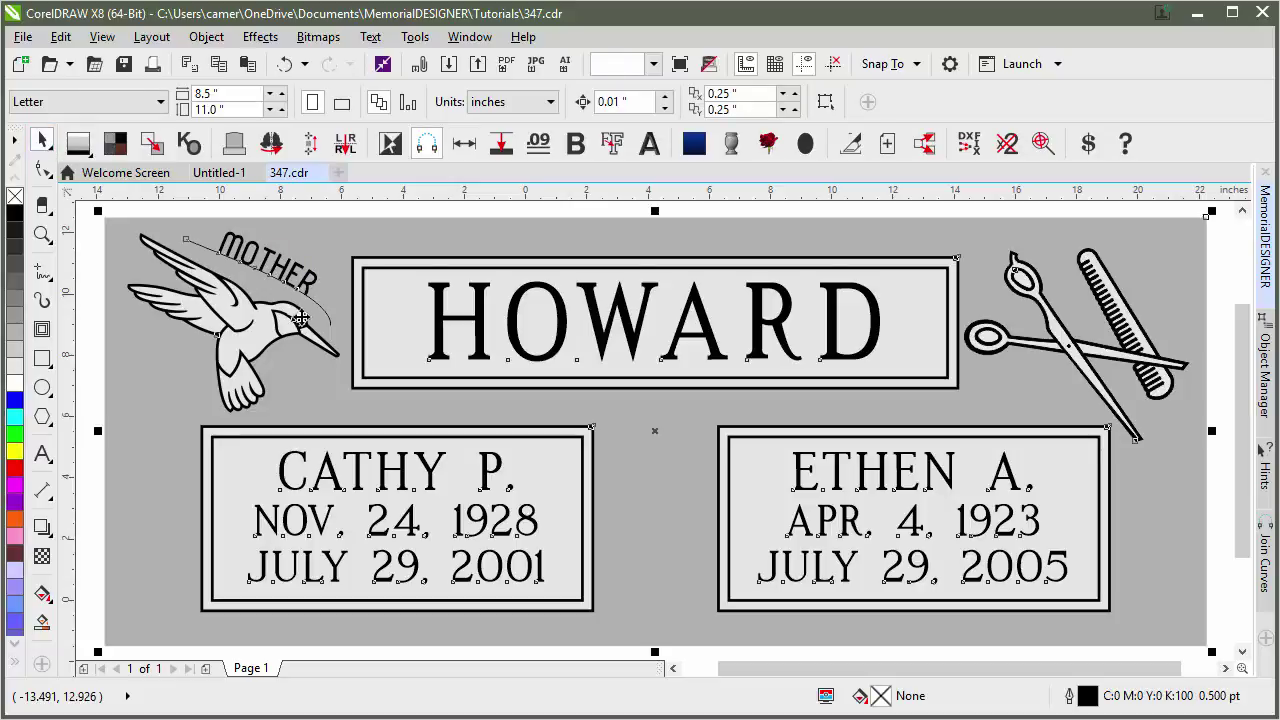
click(344, 145)
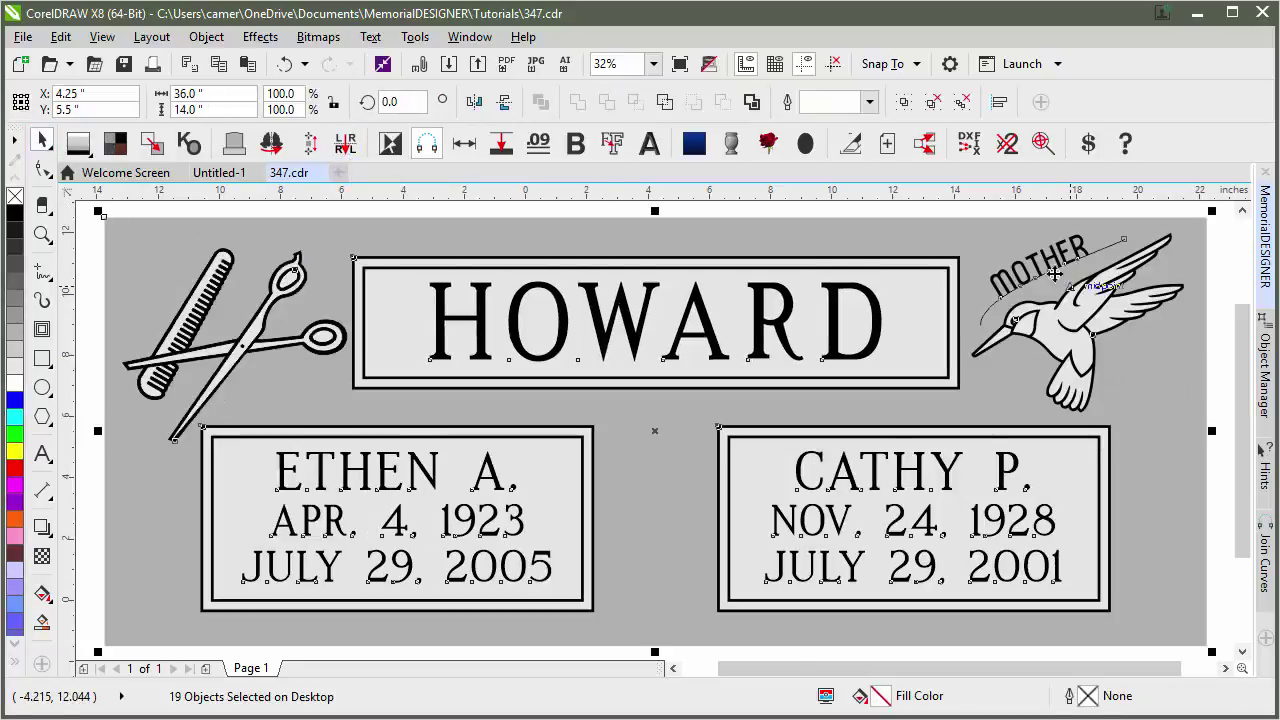
click(312, 144)
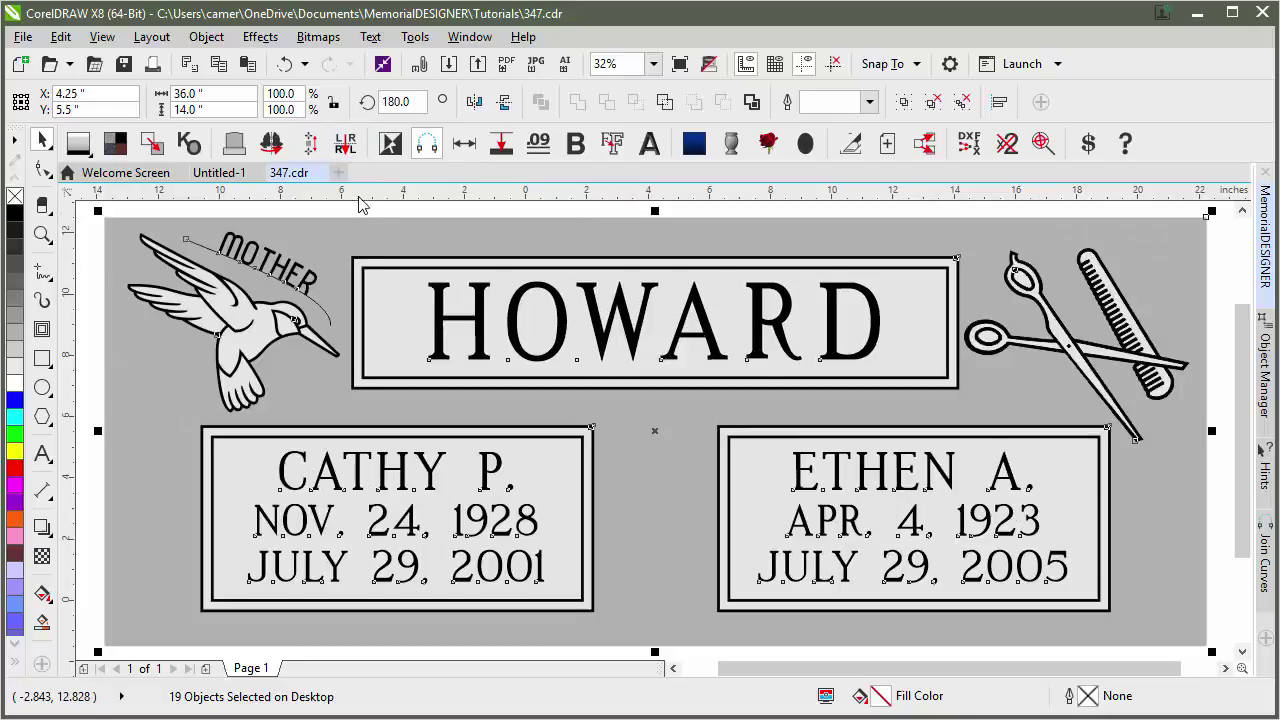
key(Escape)
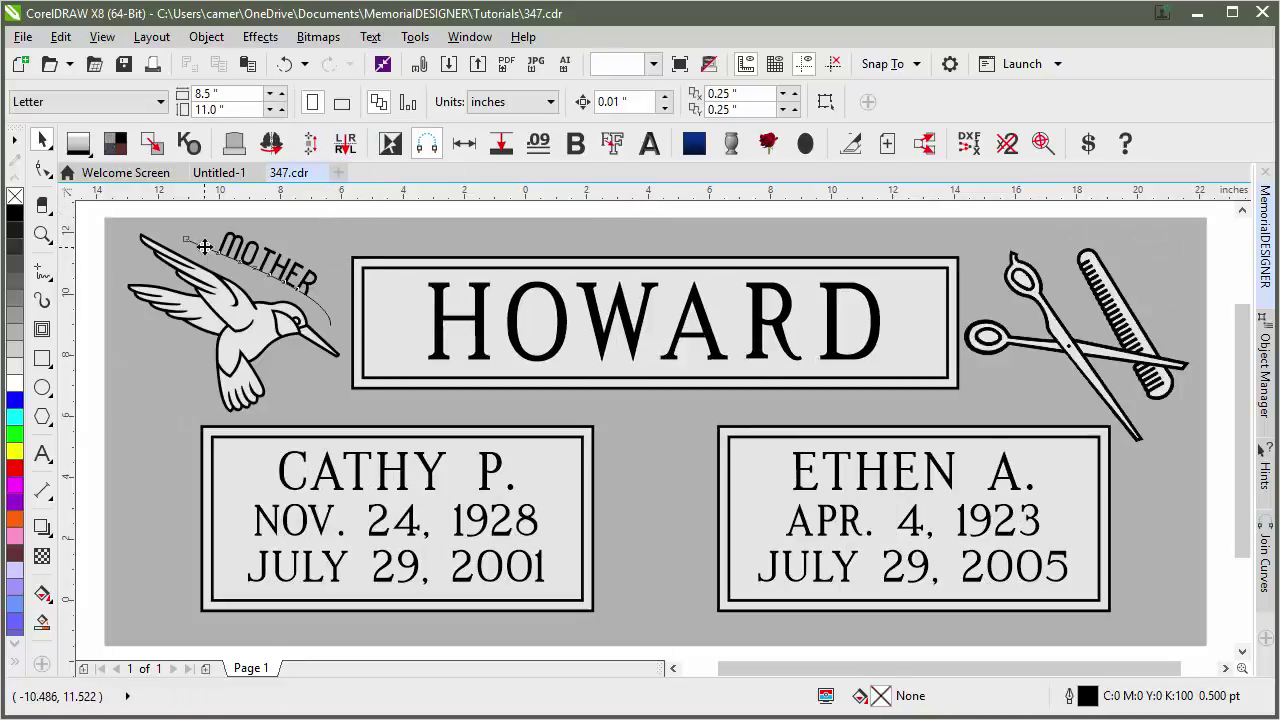
Step: Reshape the curve beneath MOTHER into a wave, adding a node near its middle
click(204, 246)
click(40, 172)
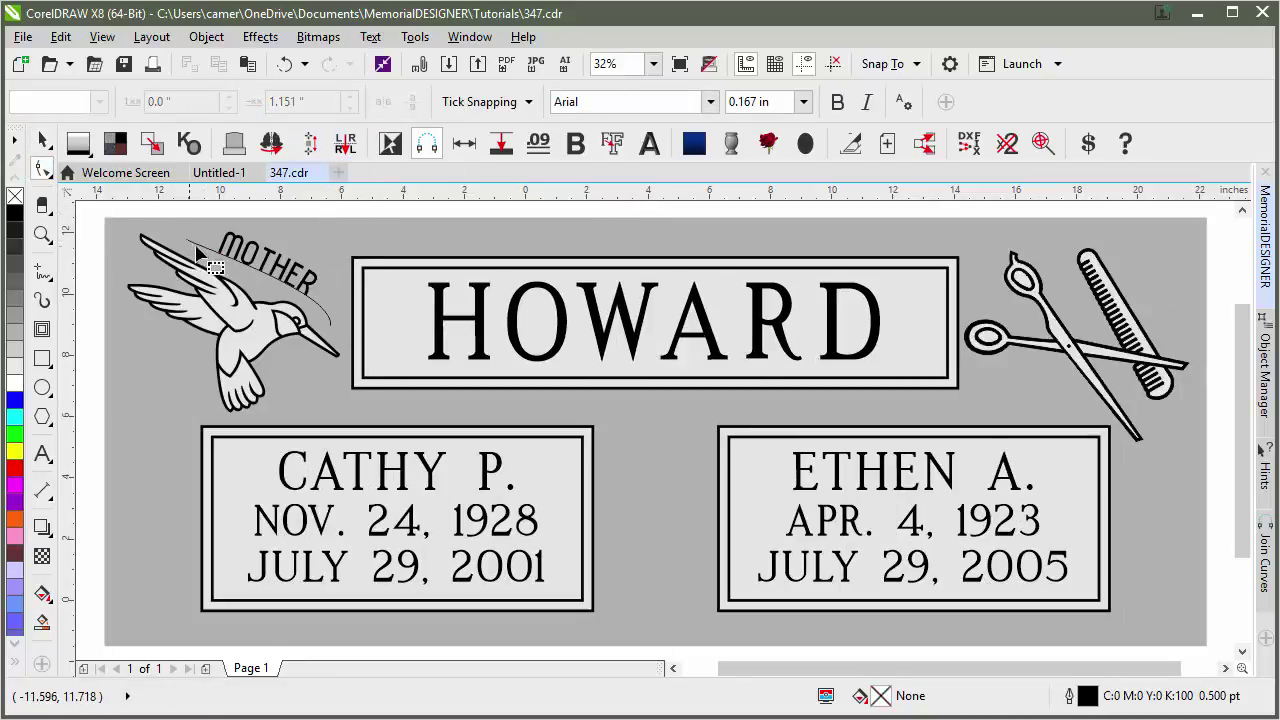
click(210, 258)
click(206, 248)
drag(230, 258, 326, 268)
double_click(275, 289)
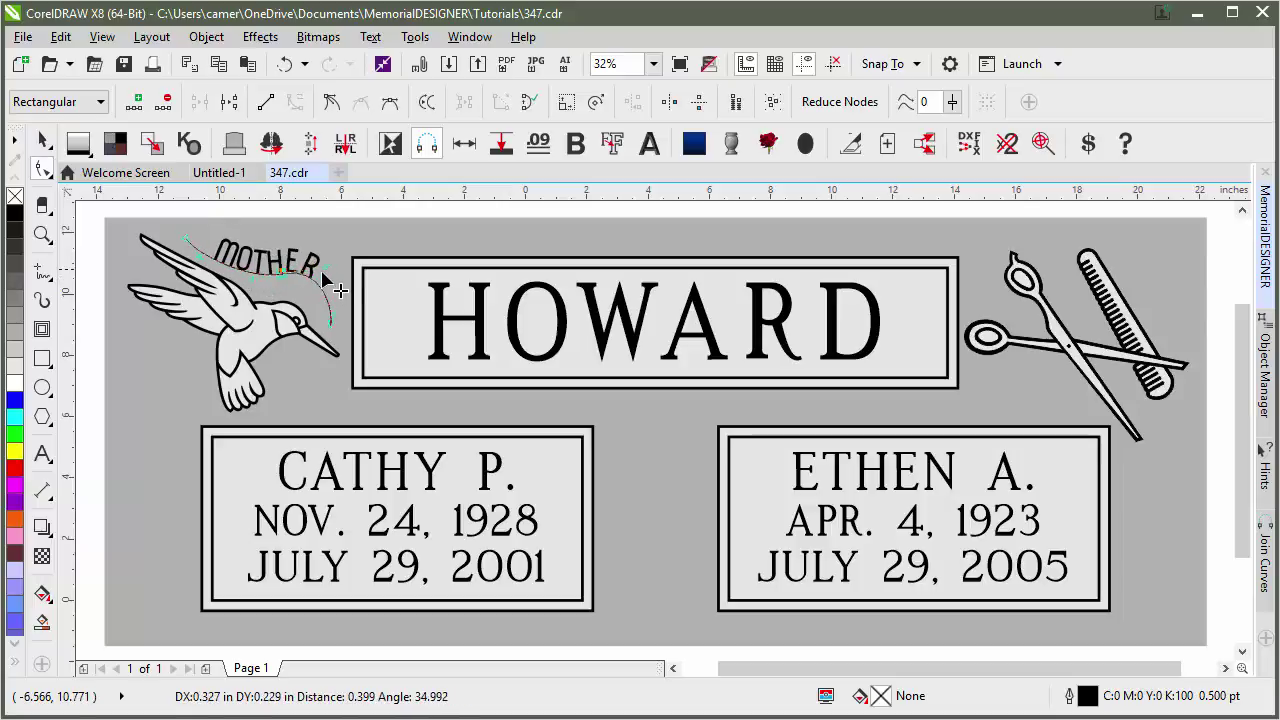
Step: Extend the path's start toward the hummingbird's wing tip and move its end slightly inward near the beak
drag(183, 243, 165, 233)
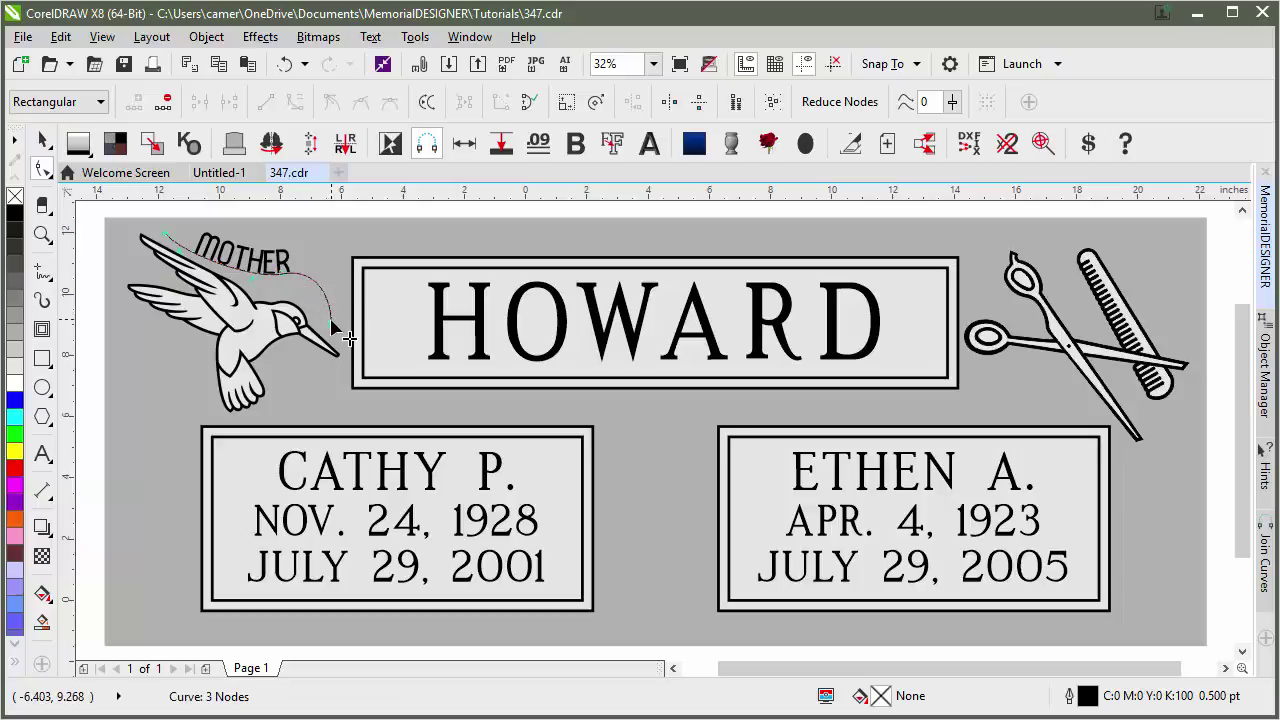
drag(332, 329, 309, 326)
drag(328, 269, 337, 277)
drag(306, 323, 321, 326)
Step: Try mirroring the whole layout with the reshaped text path, and mirror it back
double_click(42, 141)
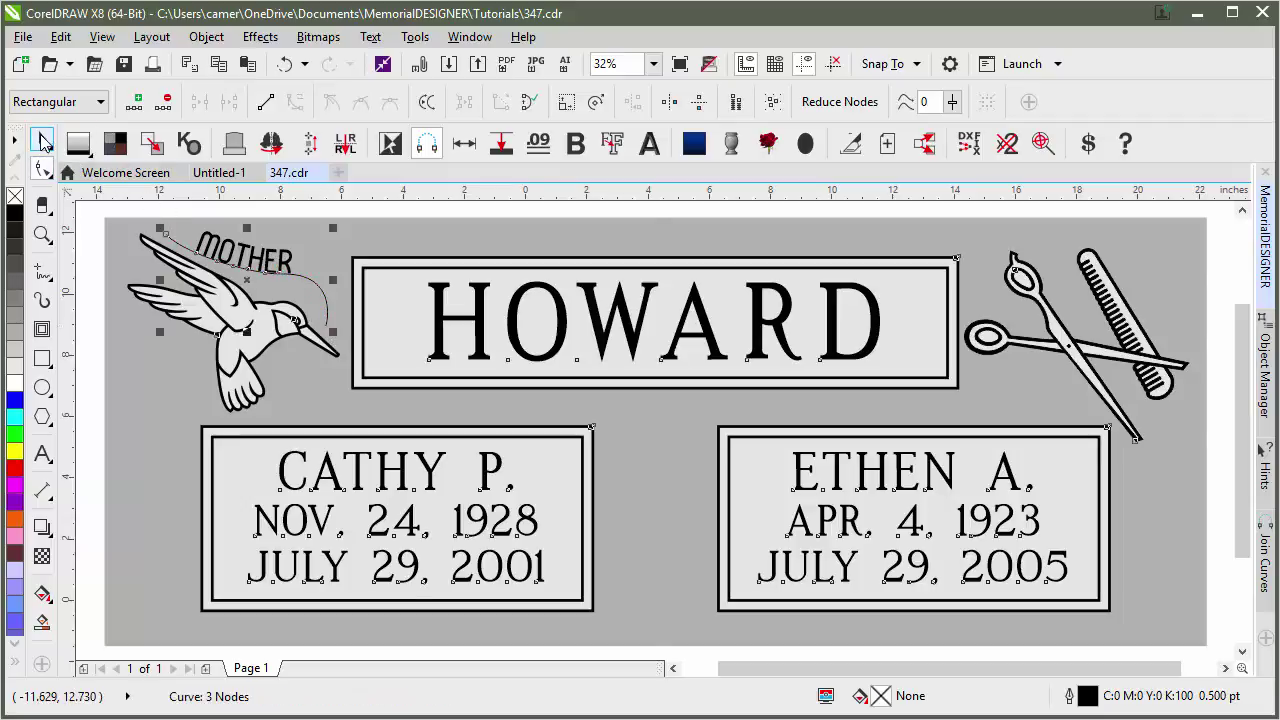
click(343, 146)
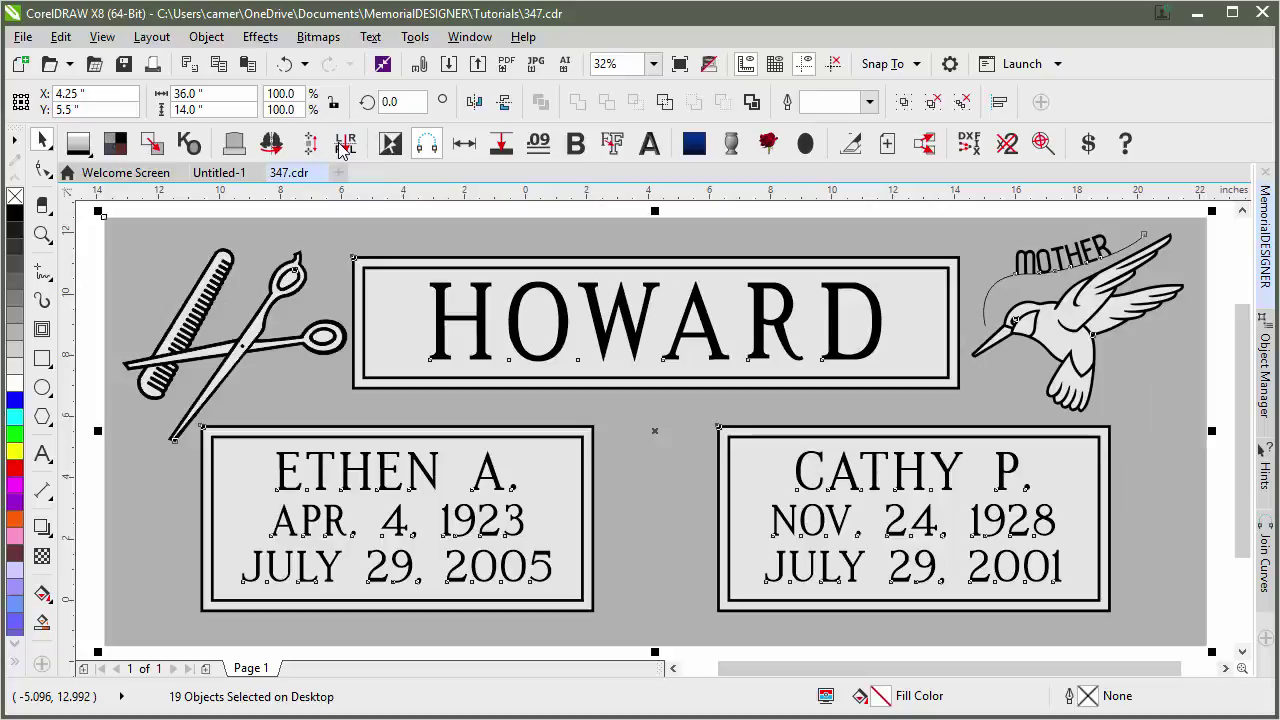
click(343, 147)
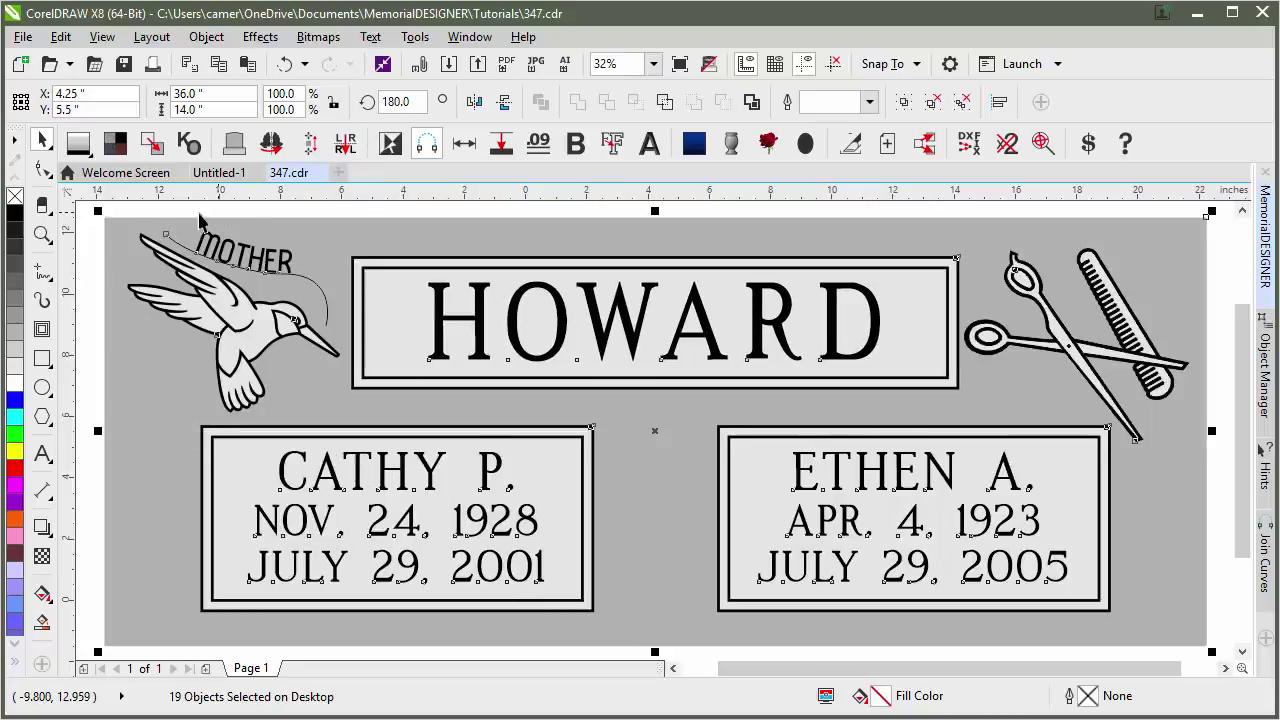
Step: Pull the middle of the MOTHER text path down toward the hummingbird's back
click(42, 168)
click(265, 288)
drag(286, 274, 267, 301)
Step: Space out the letters of MOTHER with the R set further away, and nudge the text and its path slightly right
click(285, 282)
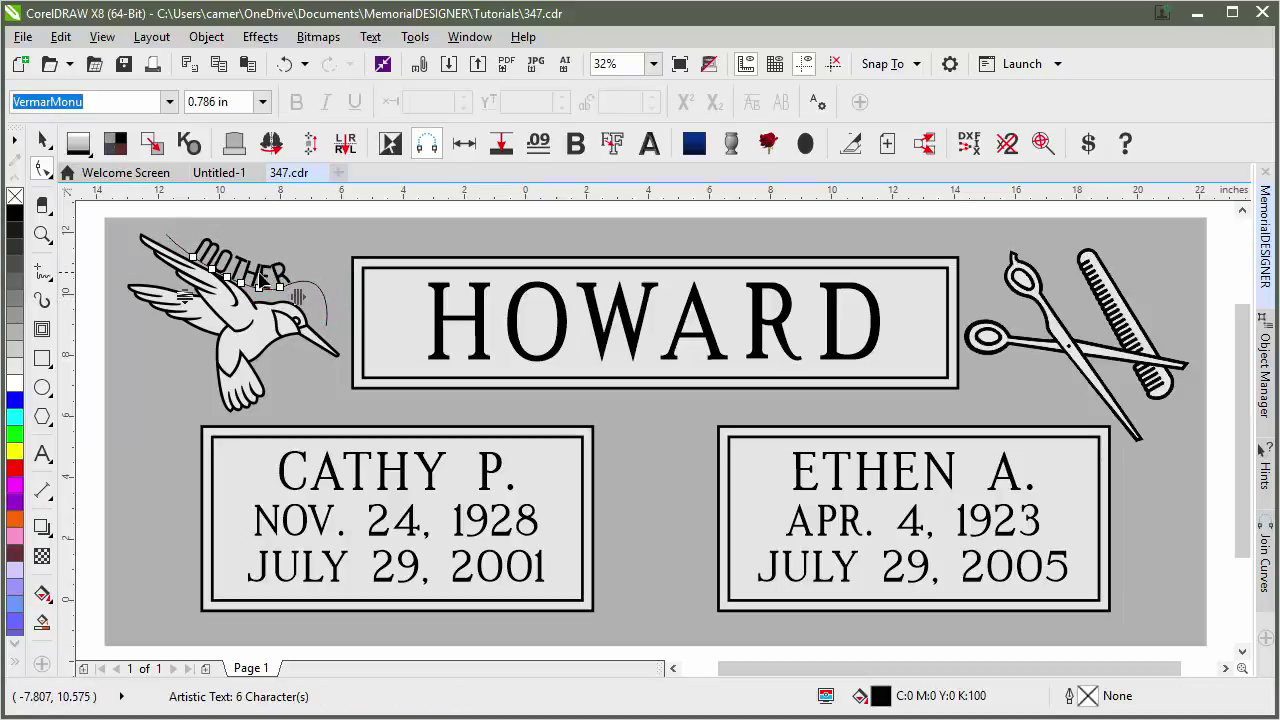
drag(325, 298, 330, 299)
click(40, 143)
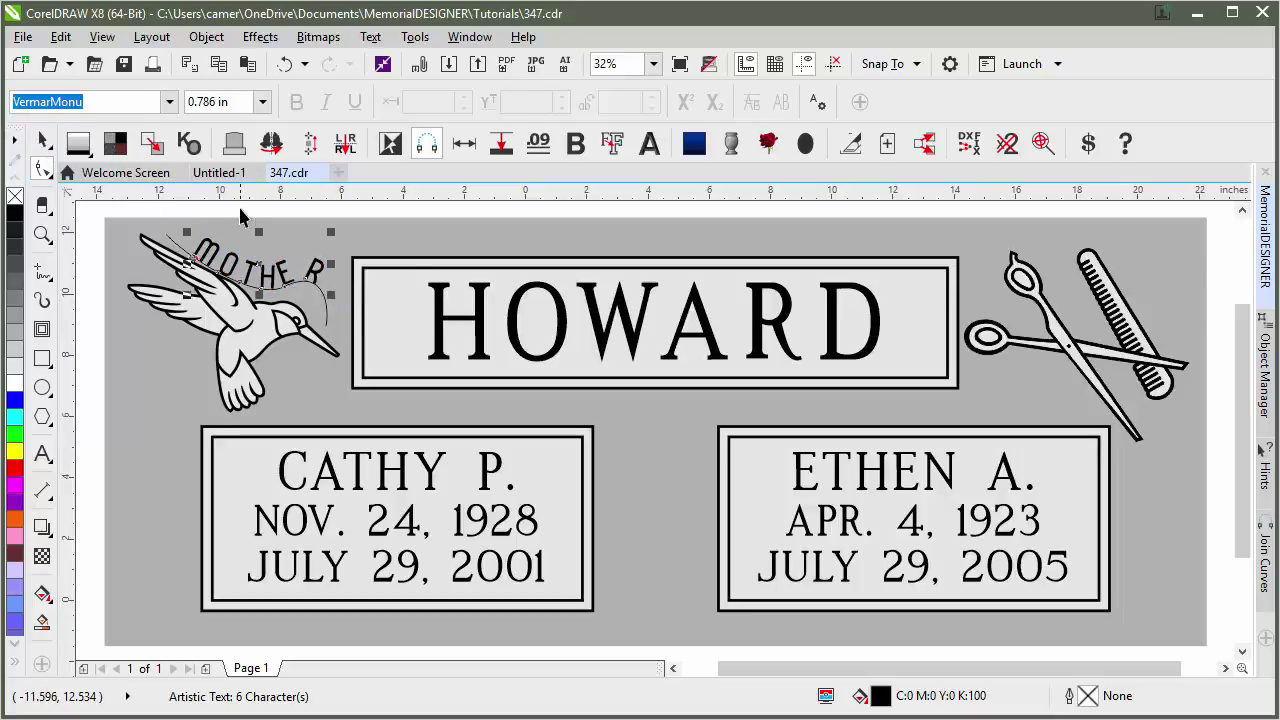
key(Escape)
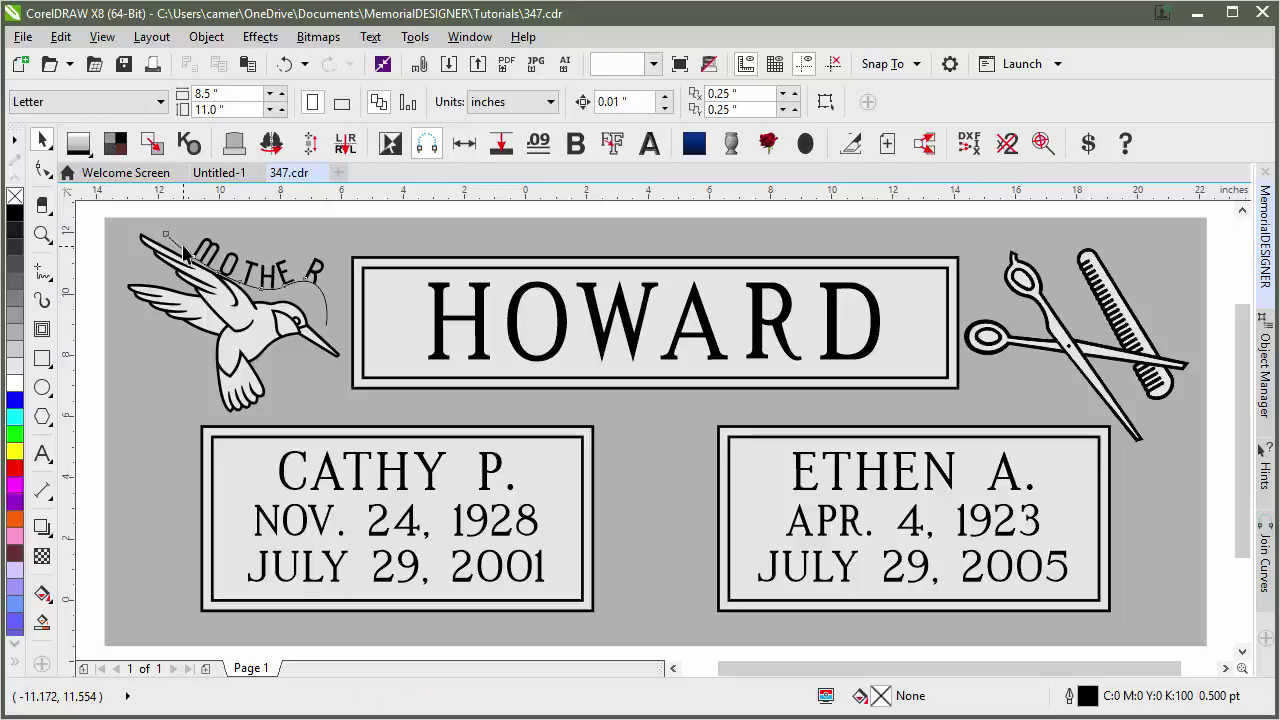
drag(183, 250, 191, 248)
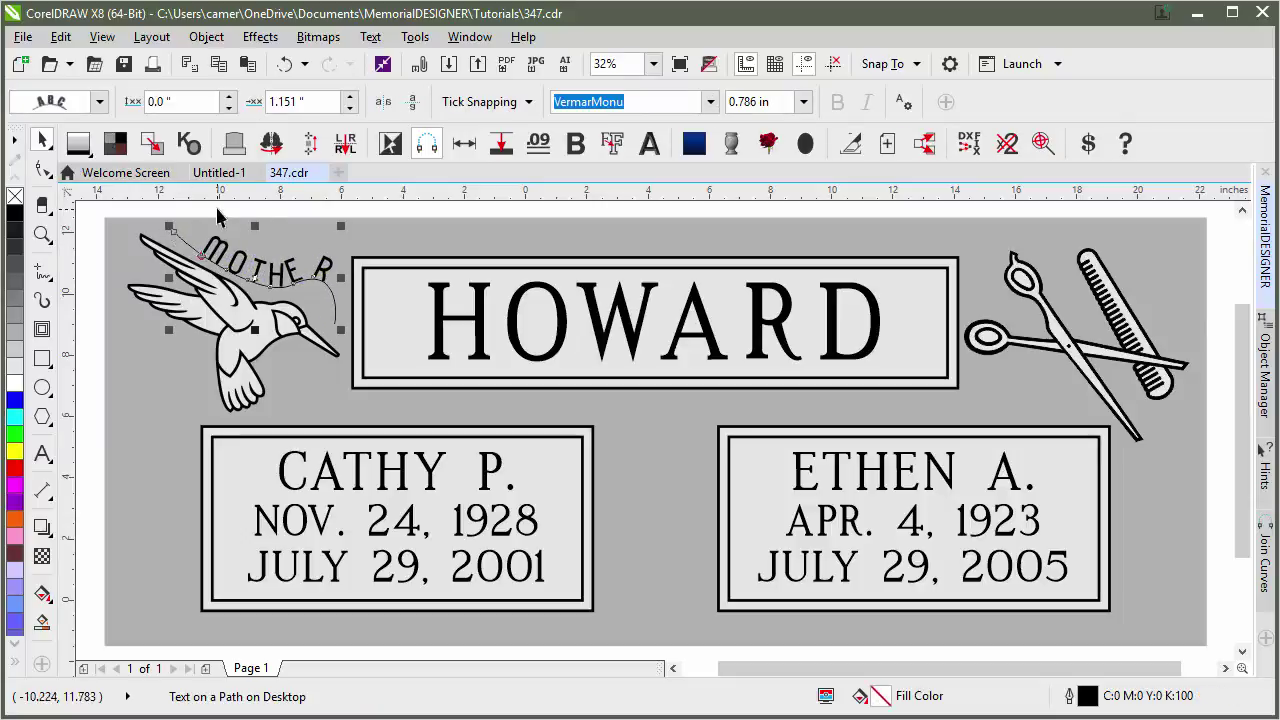
click(215, 204)
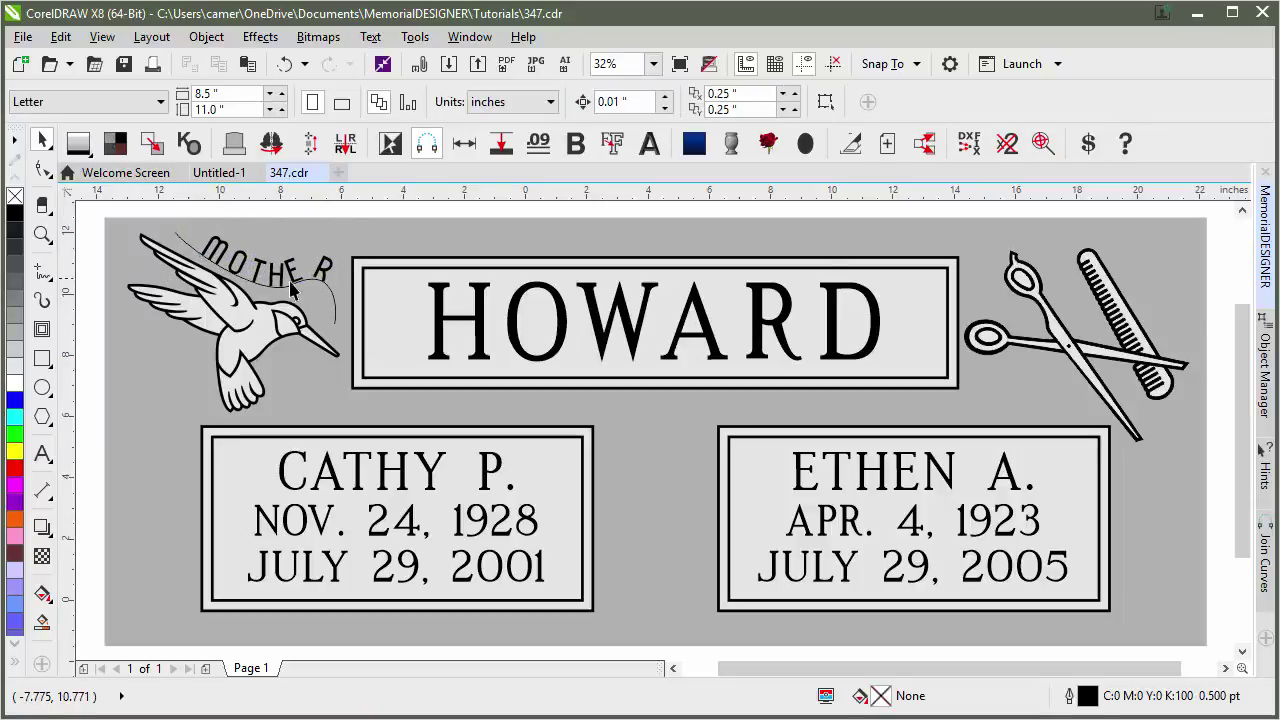
Step: Try mirroring the whole layout and back twice with the unevenly spaced MOTHER lettering on its path
double_click(40, 143)
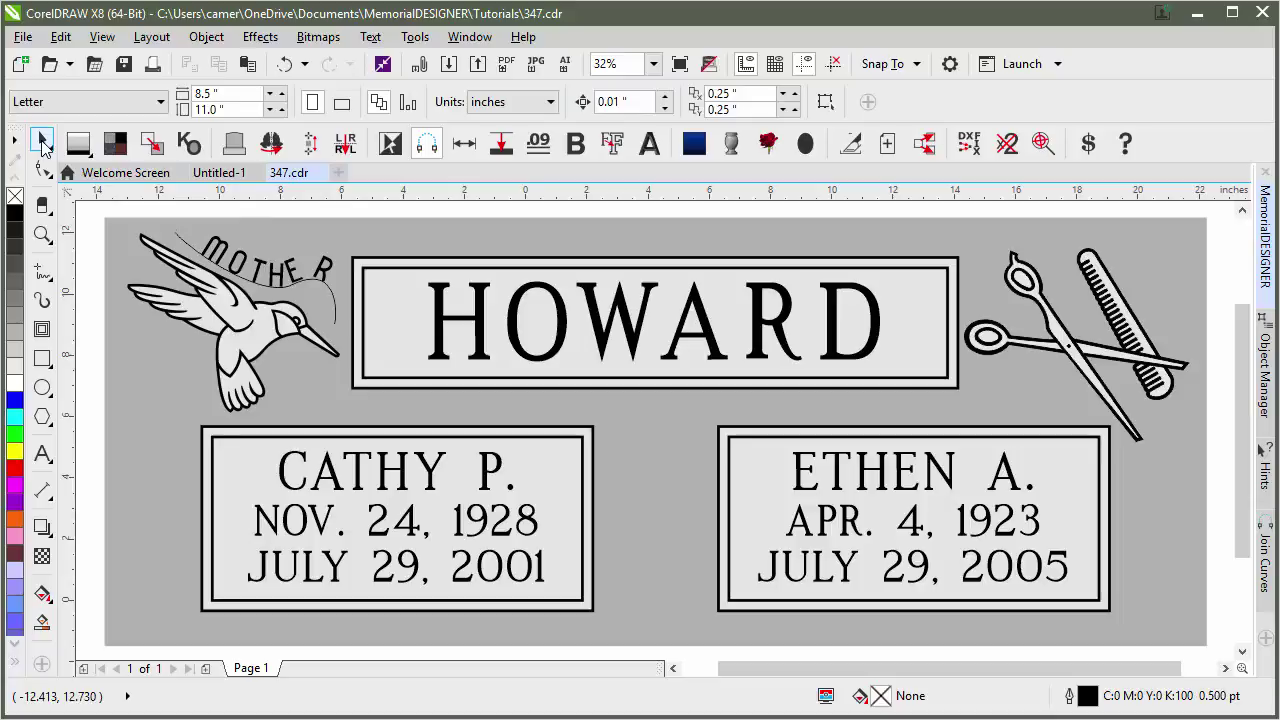
click(344, 146)
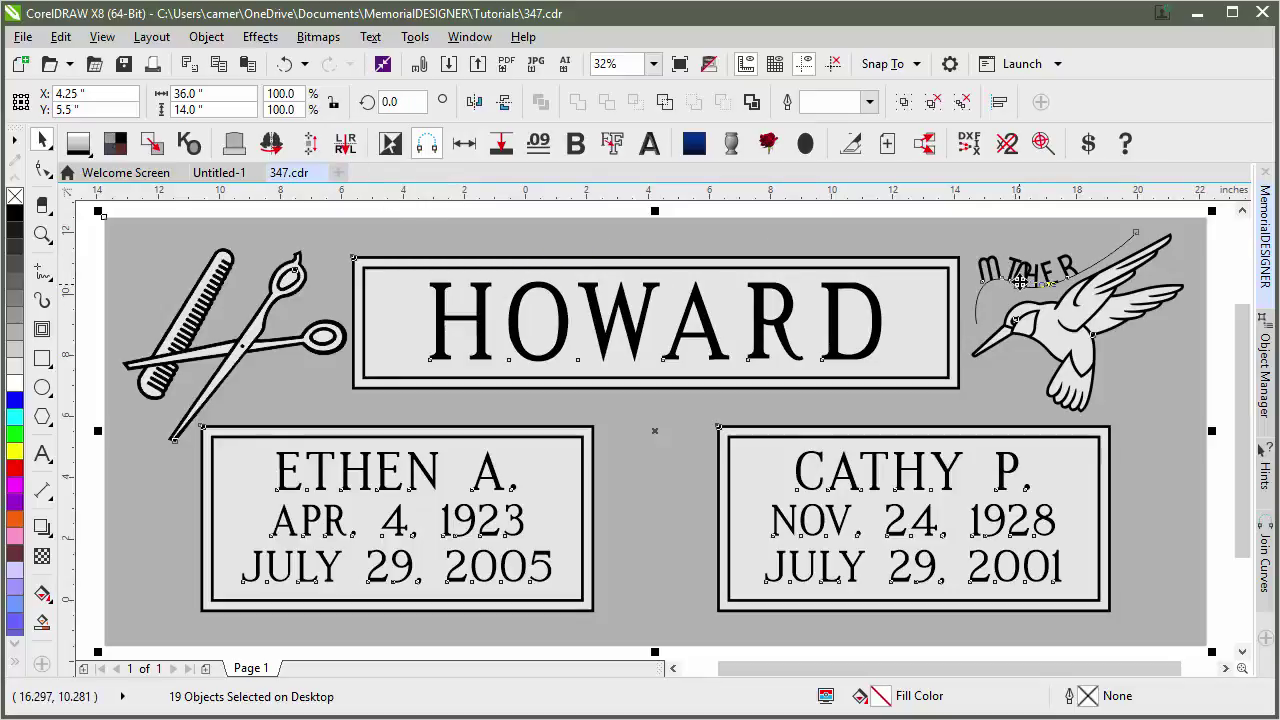
click(345, 147)
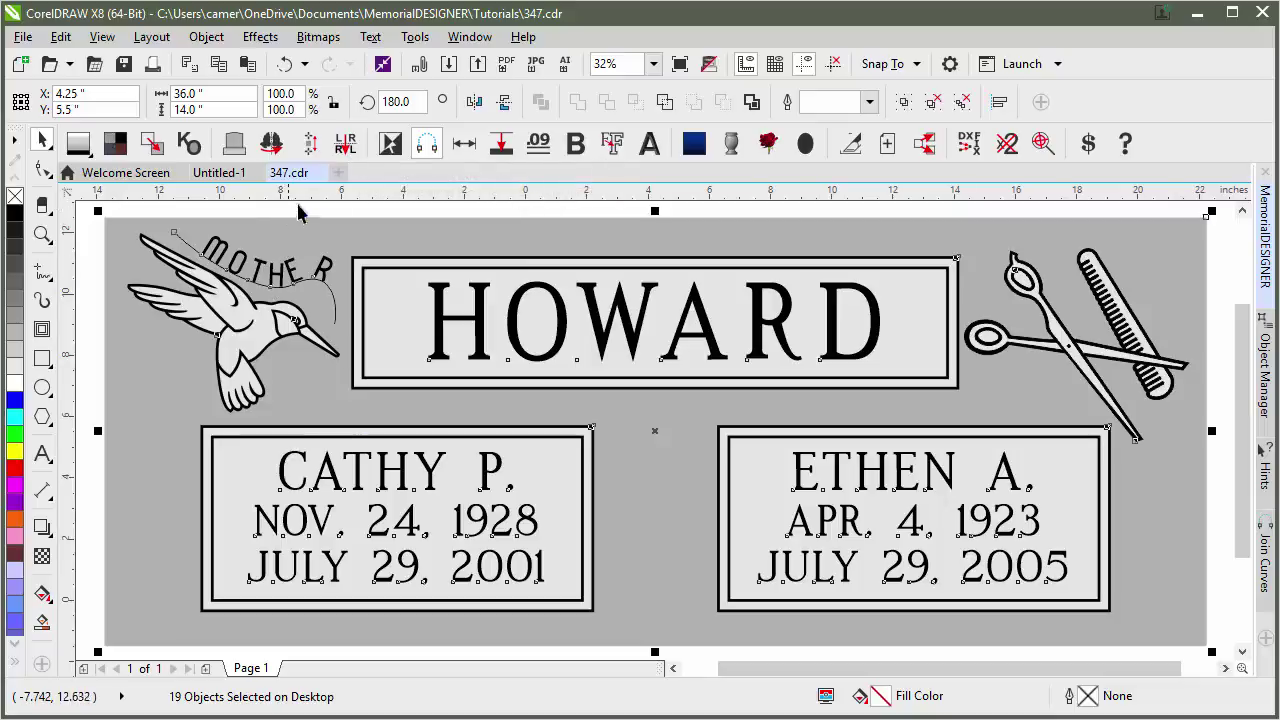
click(345, 147)
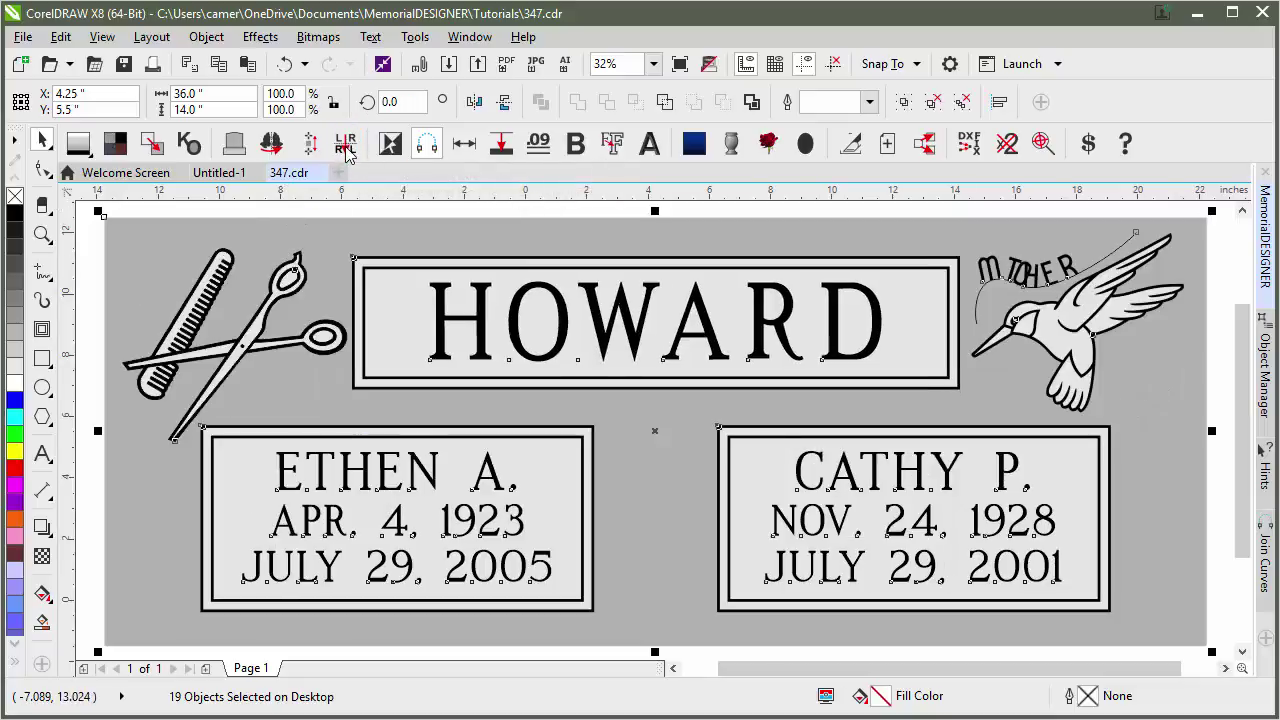
click(345, 147)
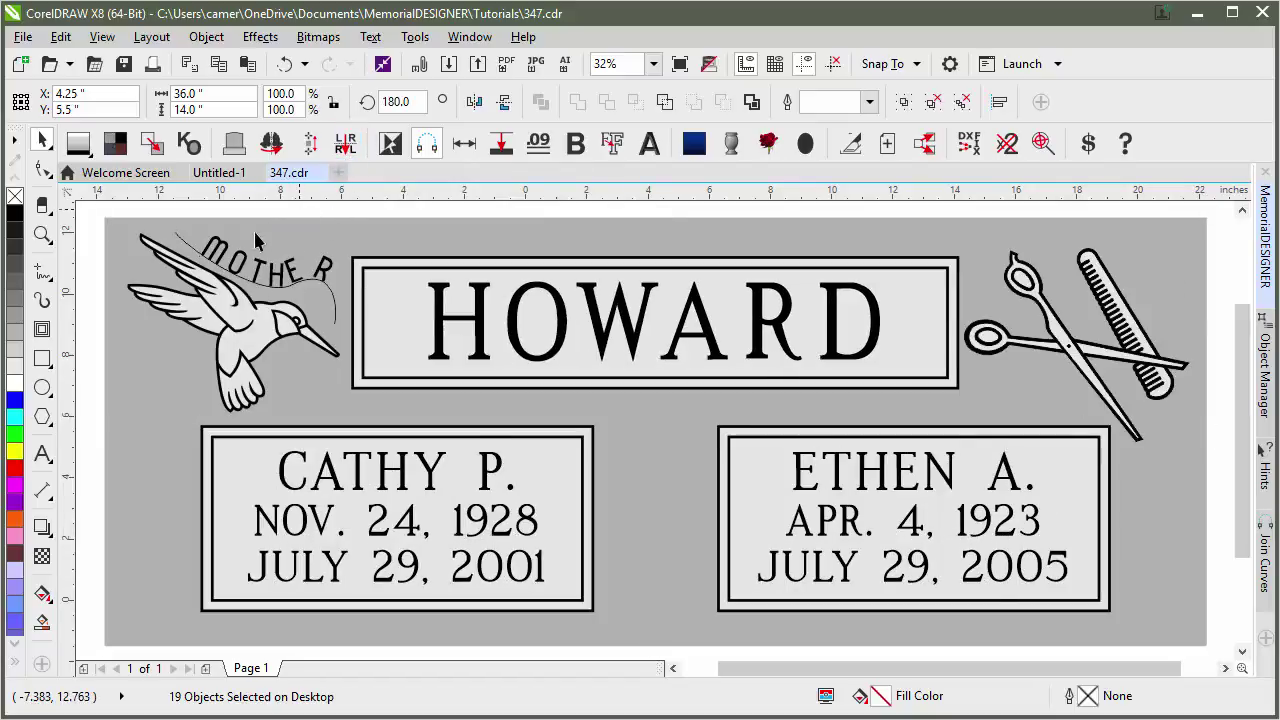
Step: Delete the MOTHER text together with its path above the hummingbird
key(Escape)
click(190, 250)
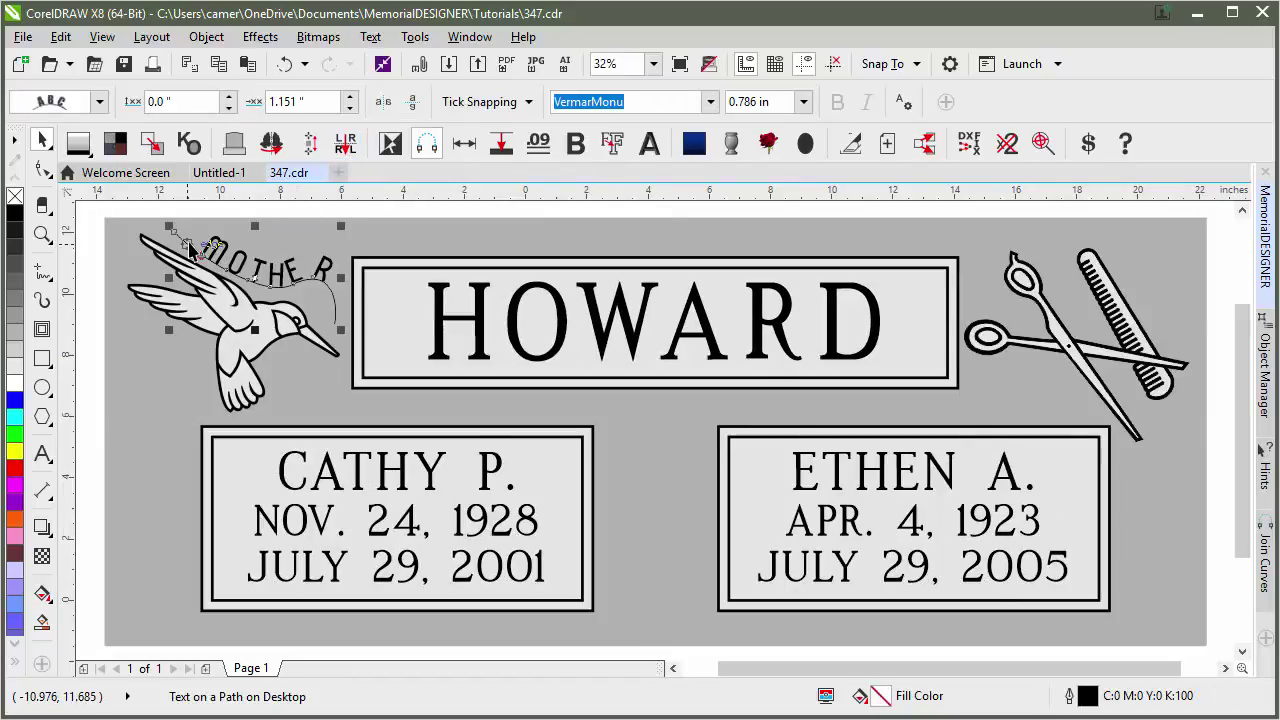
key(Delete)
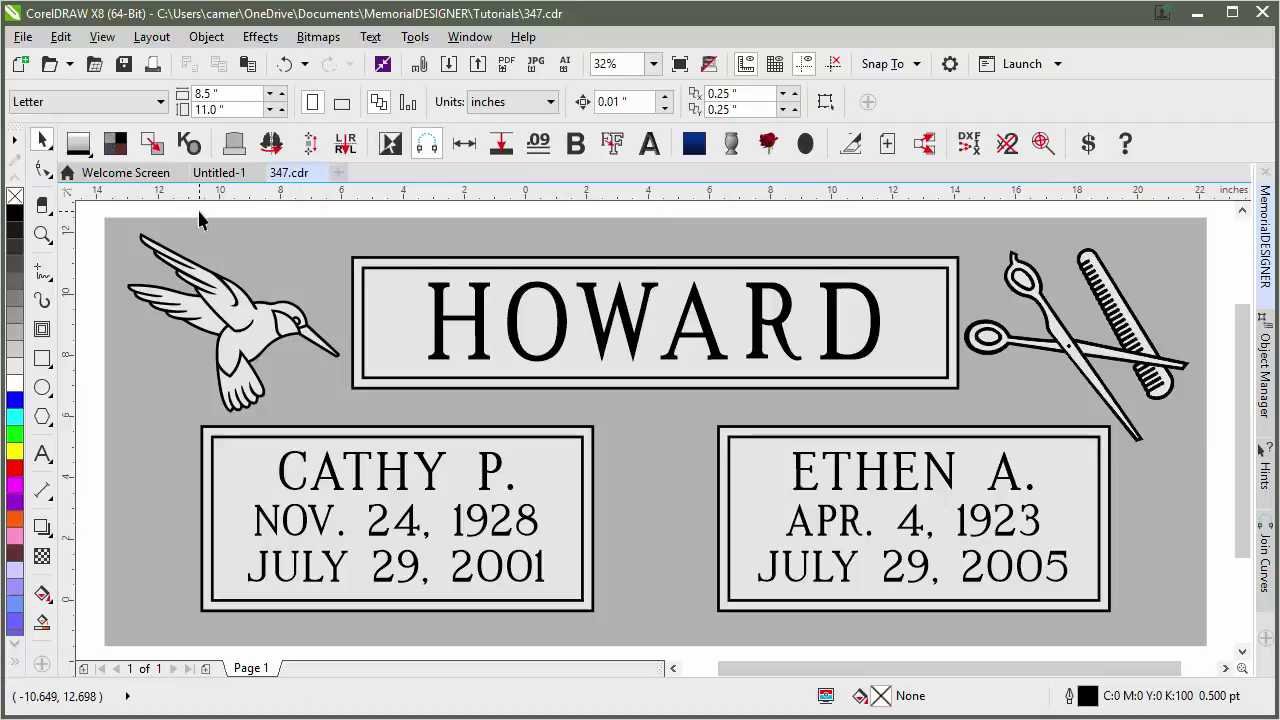